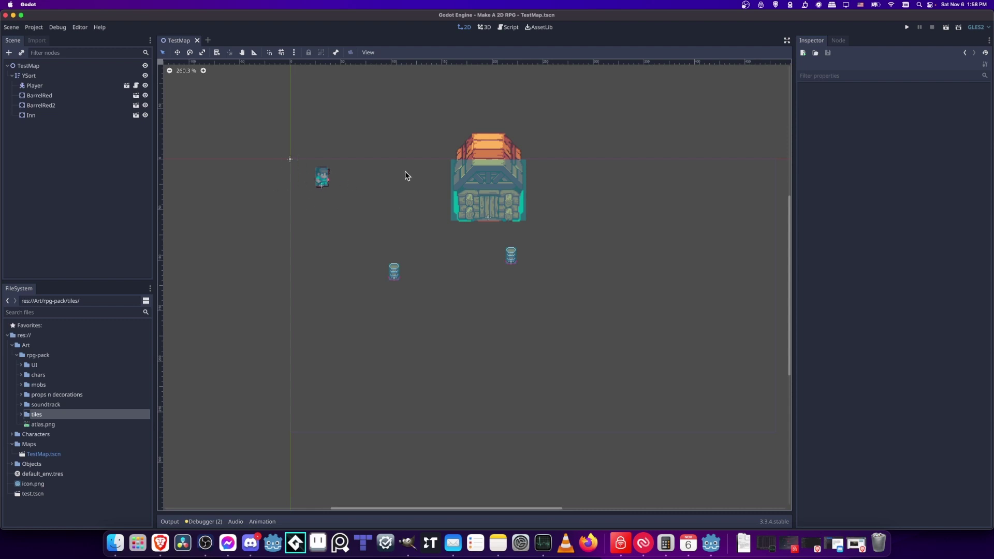
Expand the tiles folder in the project files and add a TextureRect node as a child of TestMap.
scroll(505, 210, down, 1)
double_click(36, 414)
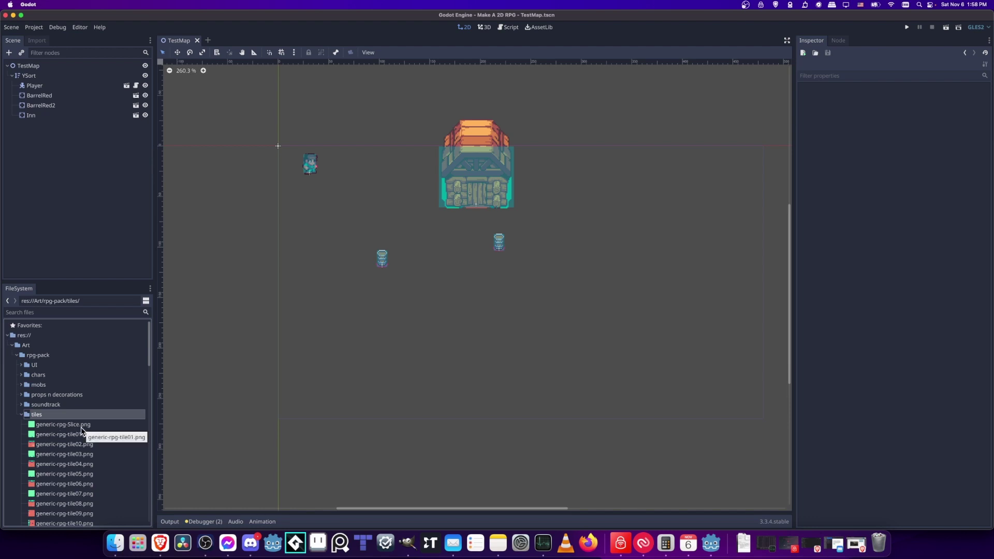
right_click(34, 69)
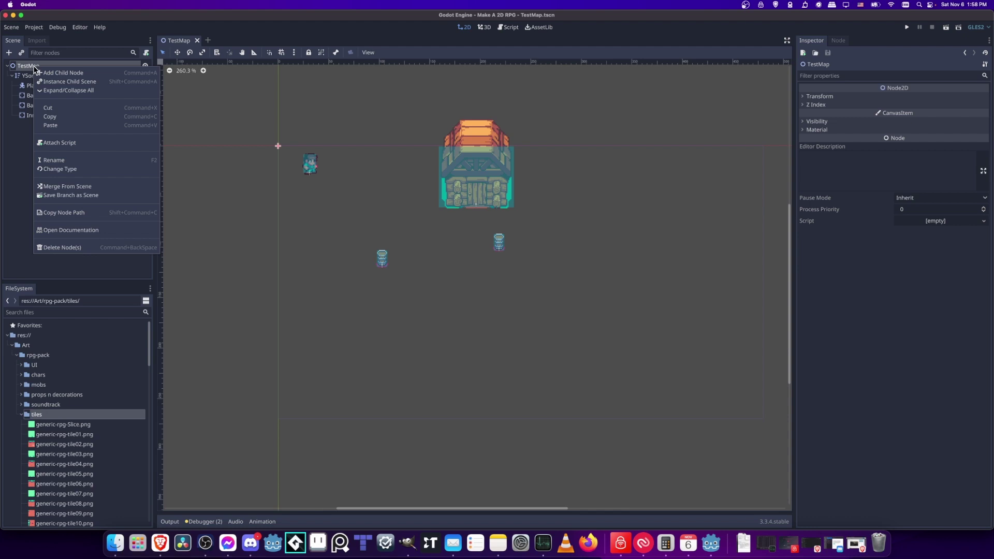
click(44, 73)
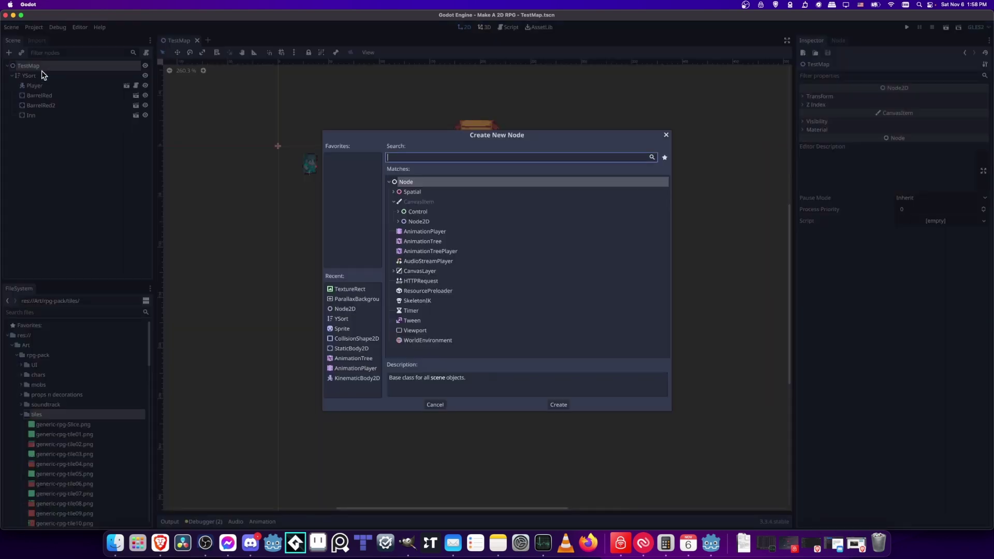
click(398, 211)
scroll(436, 258, down, 3)
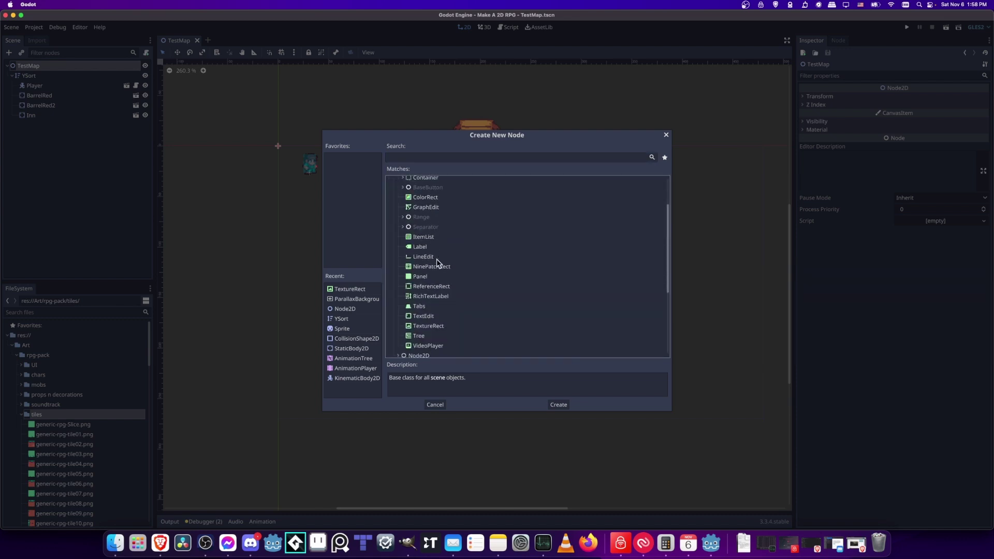
scroll(424, 332, up, 3)
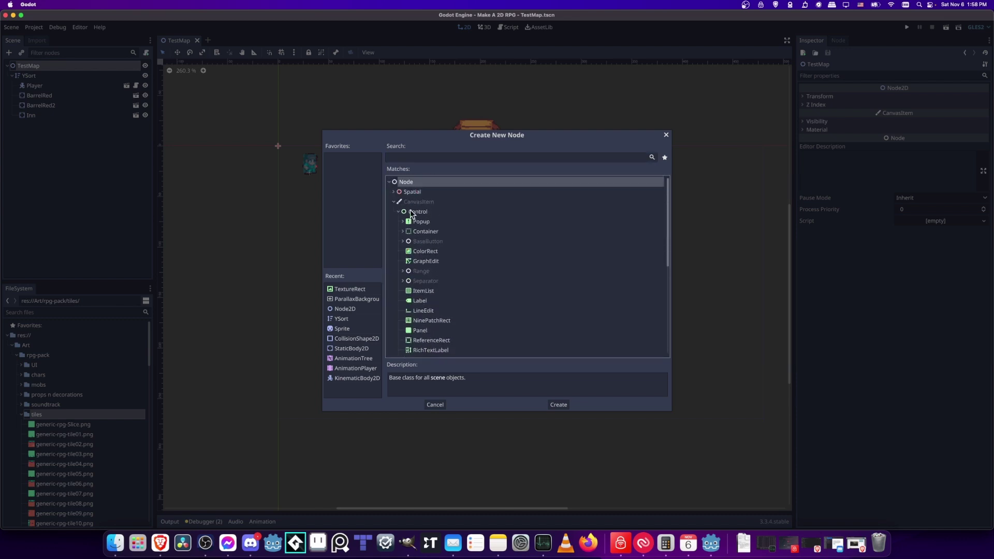
scroll(433, 251, down, 5)
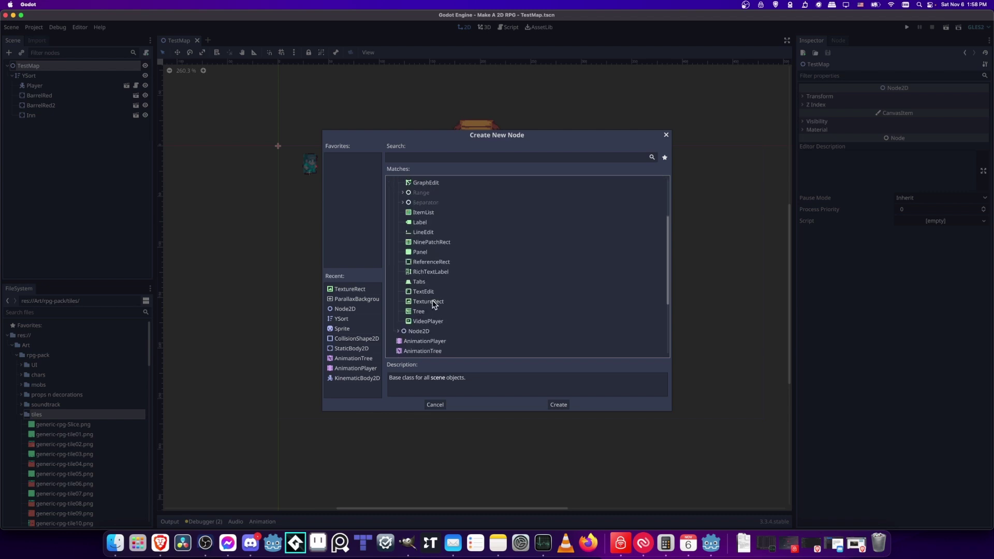
click(434, 302)
click(411, 158)
text(textu)
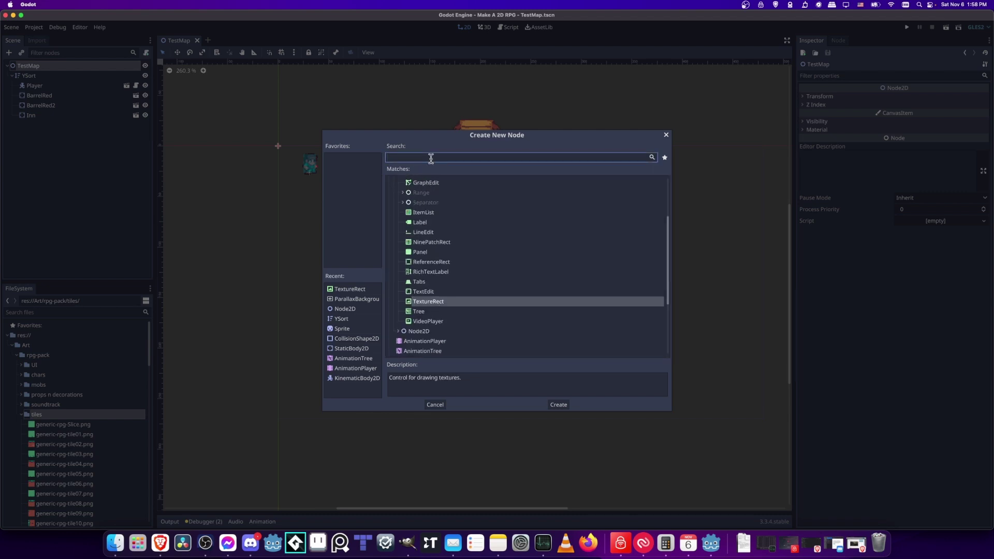
text(re)
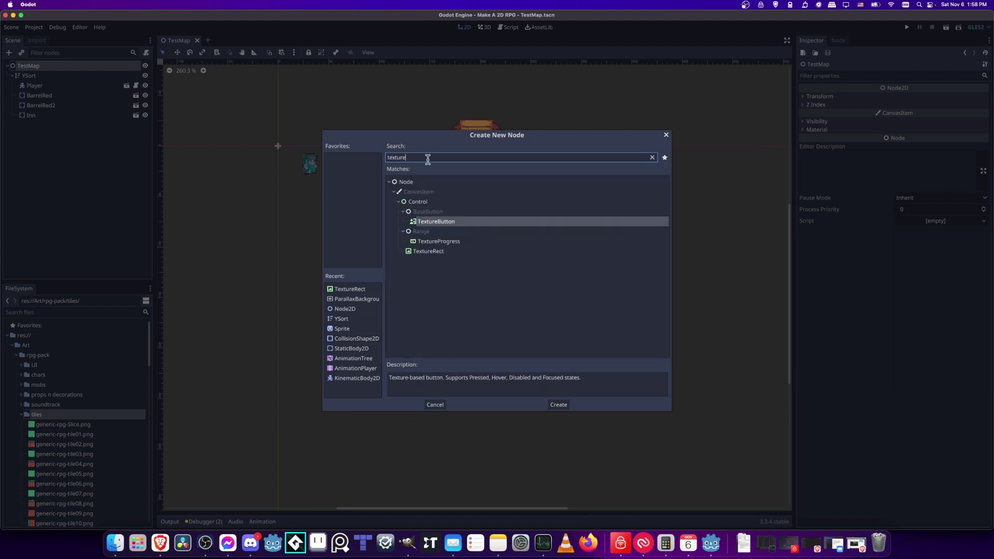
double_click(438, 252)
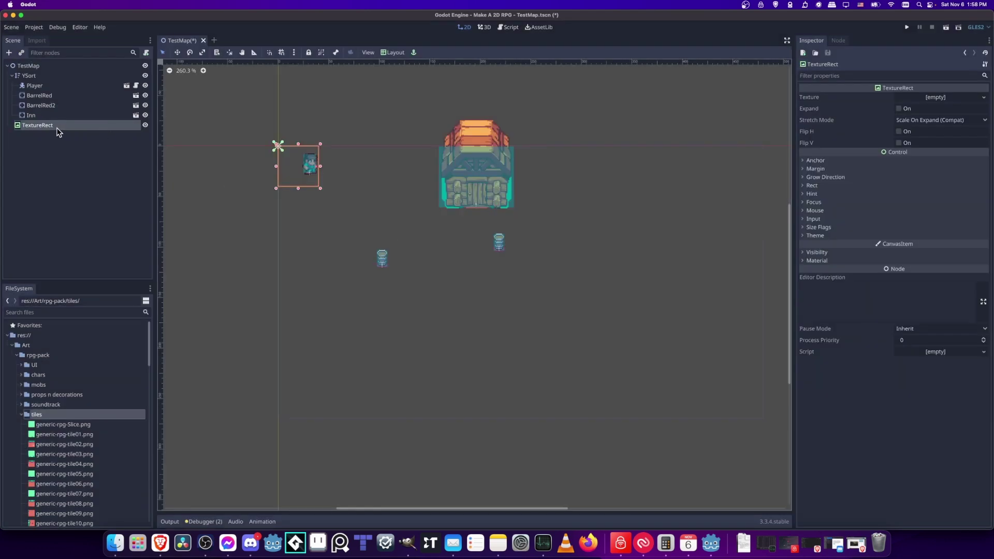
Place the TextureRect above YSort in the scene tree and assign generic-rpg-Slice.png as its texture.
drag(64, 126, 68, 72)
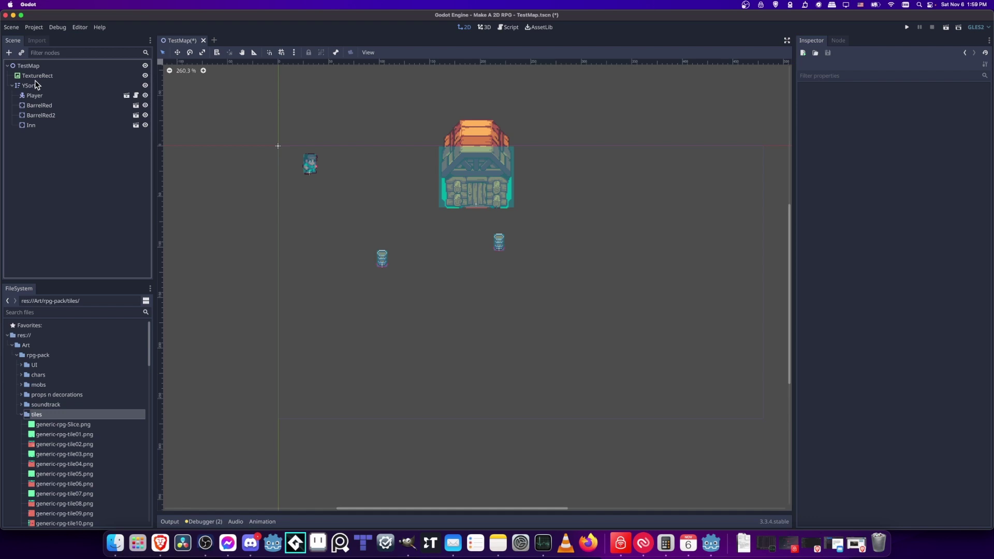
click(28, 78)
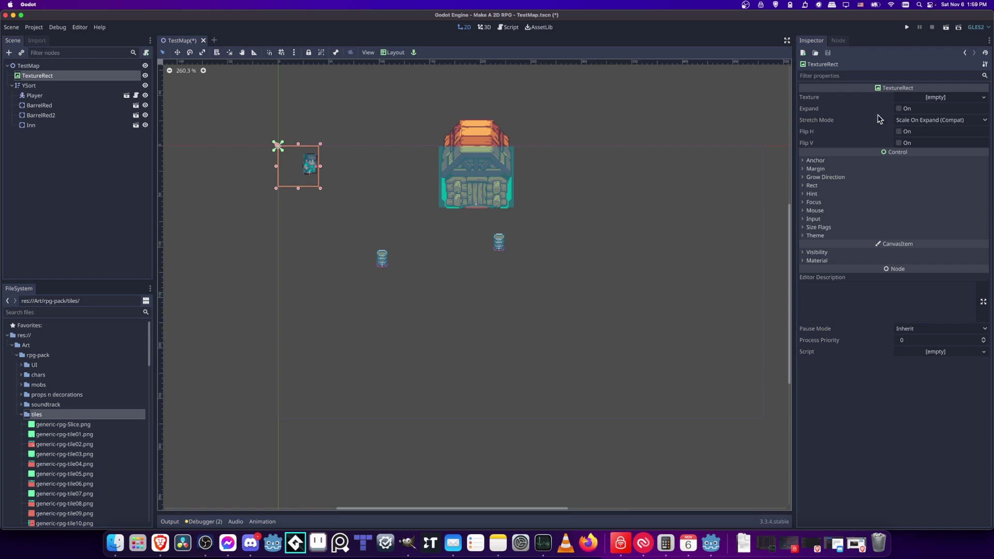
scroll(95, 415, down, 1)
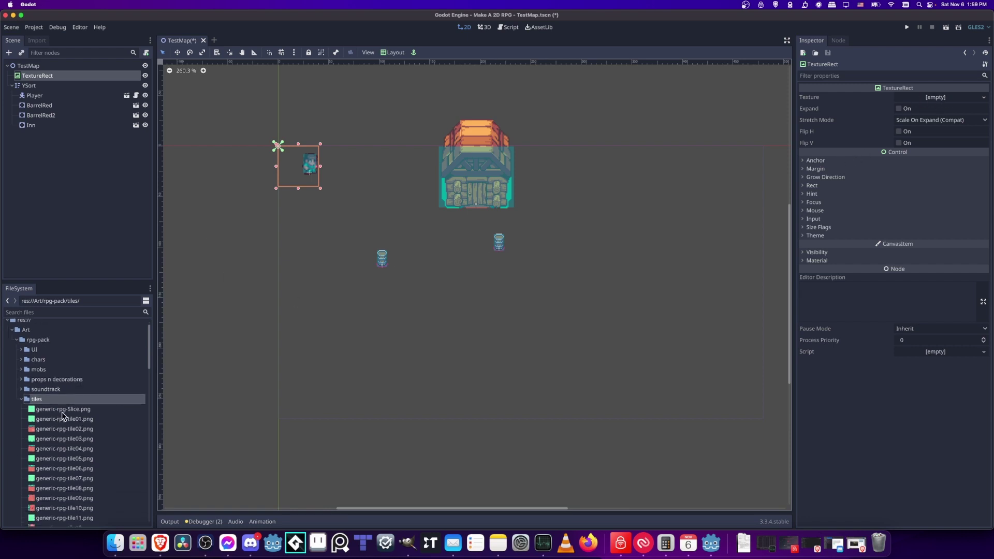
drag(61, 412, 906, 104)
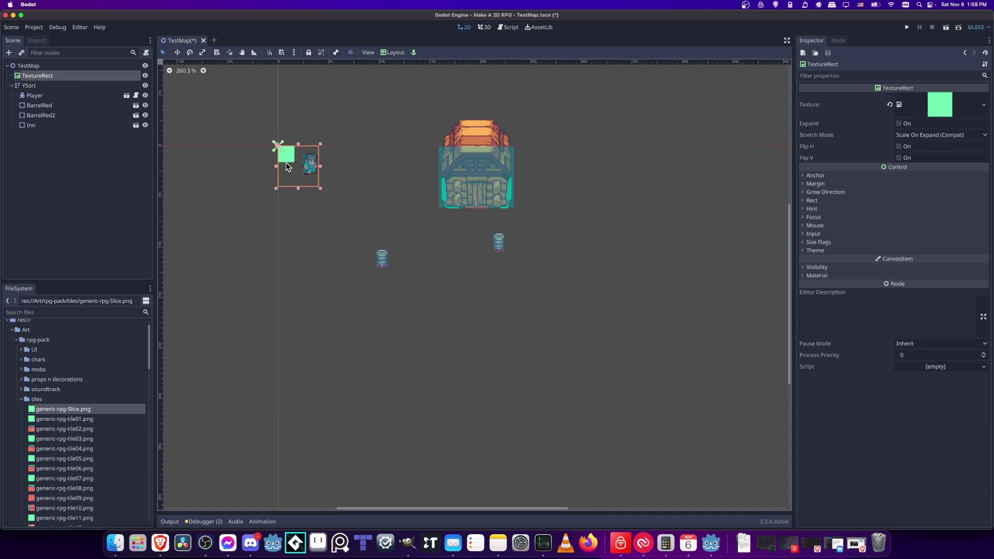
Enable Expand on the TextureRect with the Tile stretch mode, and enlarge it to form ground behind the player, inn and barrels.
click(900, 123)
click(912, 136)
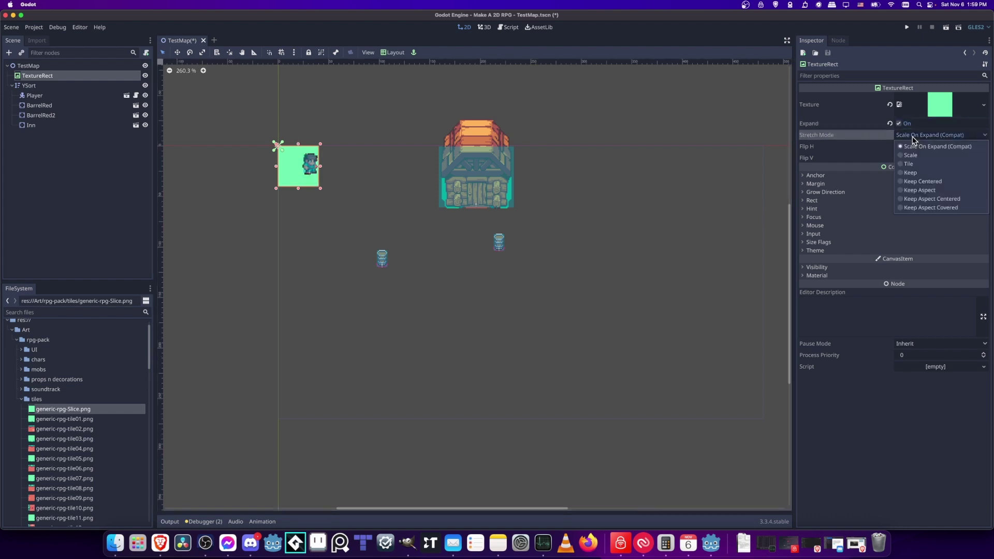
click(912, 164)
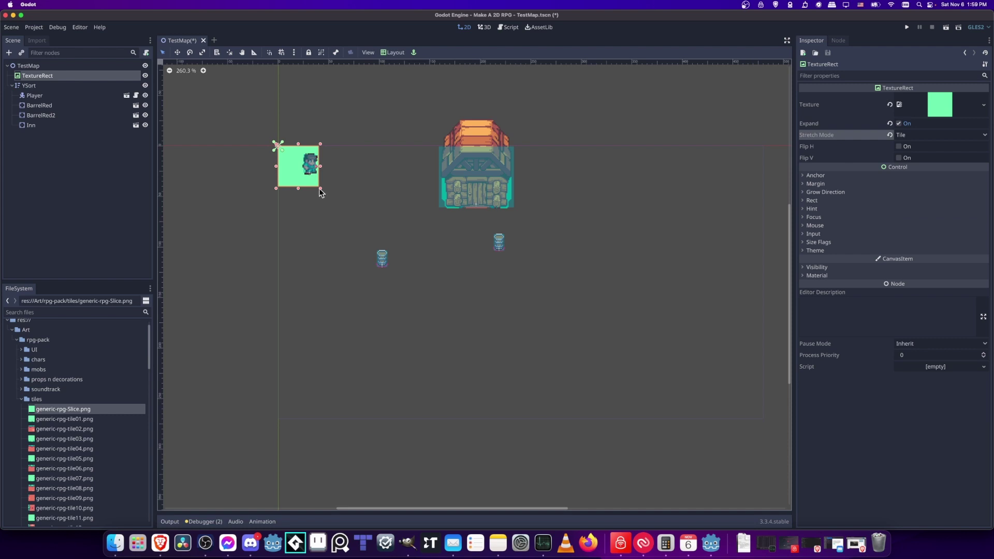
drag(320, 189, 637, 336)
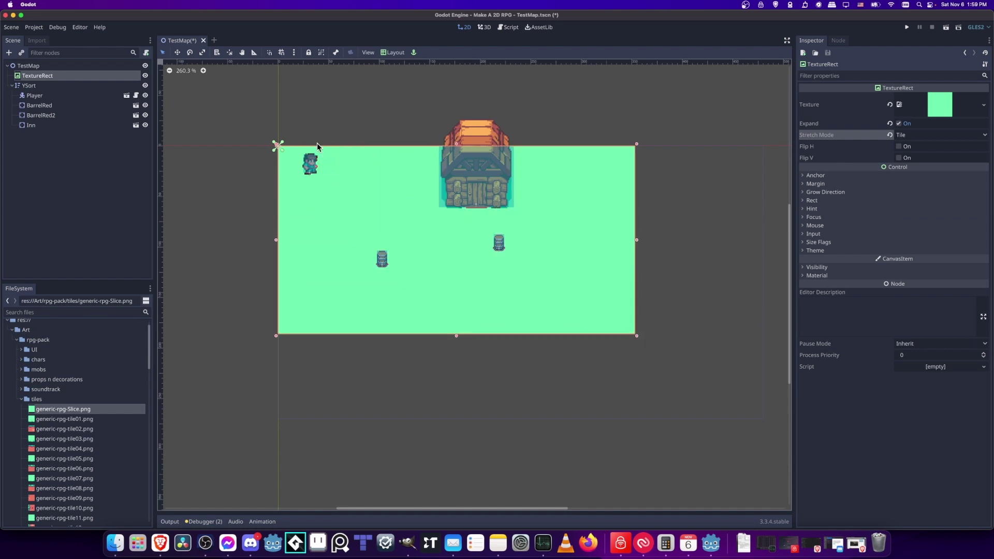
drag(278, 146, 177, 76)
Duplicate BarrelRed2 and place the copy to its left, below the player.
click(400, 265)
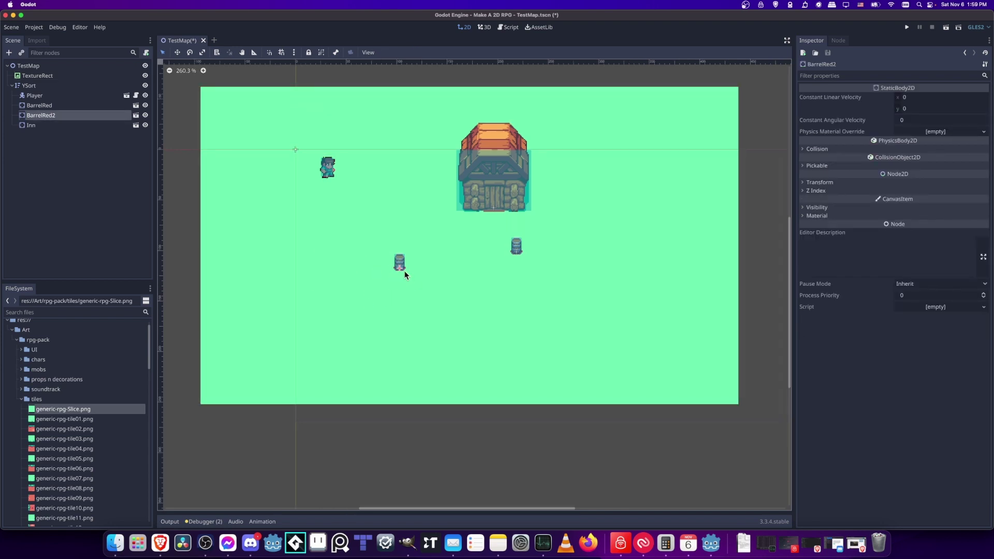
key(super+d)
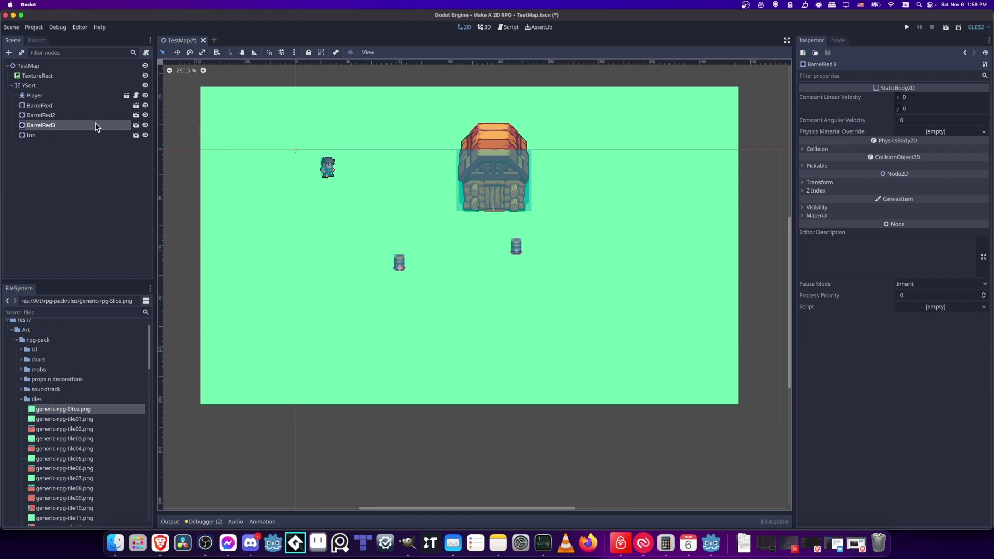
click(51, 125)
drag(399, 267, 298, 209)
drag(304, 269, 302, 266)
Duplicate the new barrel twice, placing one copy at the lower right of the ground and the other at the lower left.
key(ctrl+d)
key(ctrl+d)
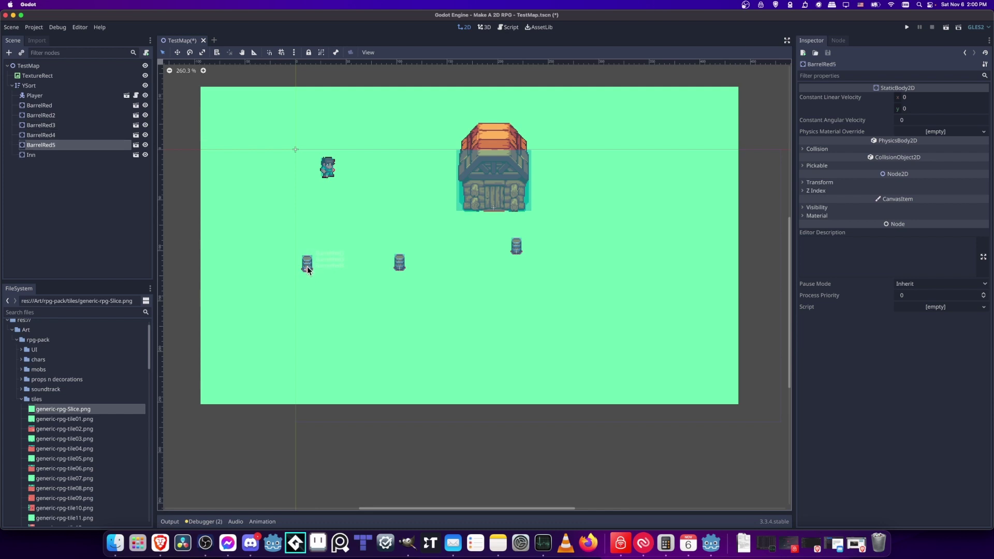
click(78, 135)
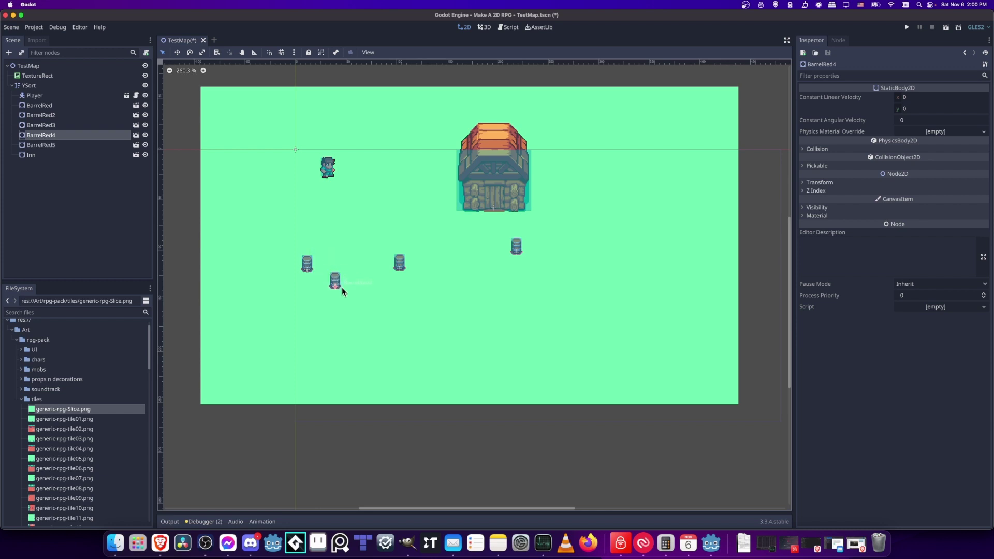
drag(349, 297, 562, 311)
click(309, 268)
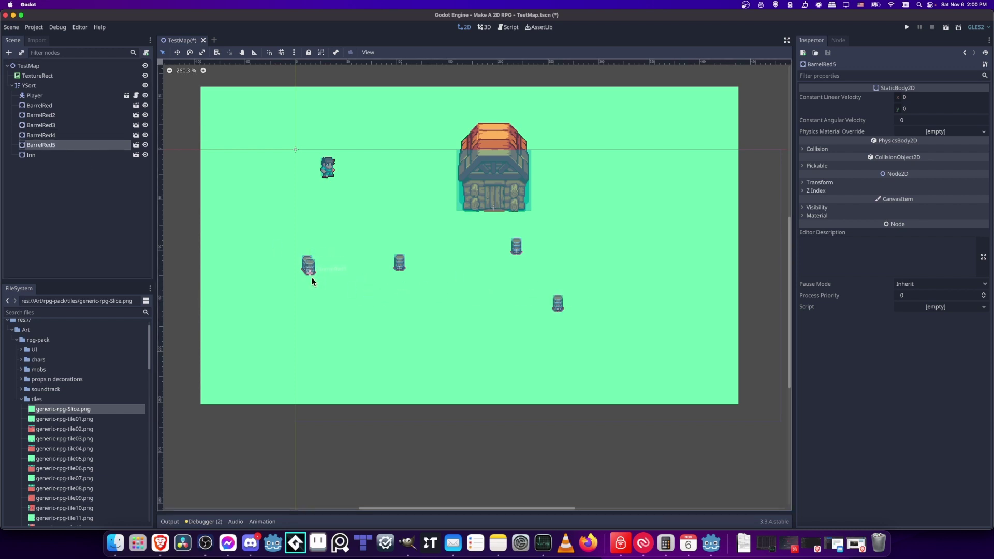
drag(359, 323, 348, 323)
Rearrange BarrelRed, BarrelRed2 and BarrelRed4 so the barrels form a row of three with a staggered row of two beneath.
drag(400, 266, 405, 268)
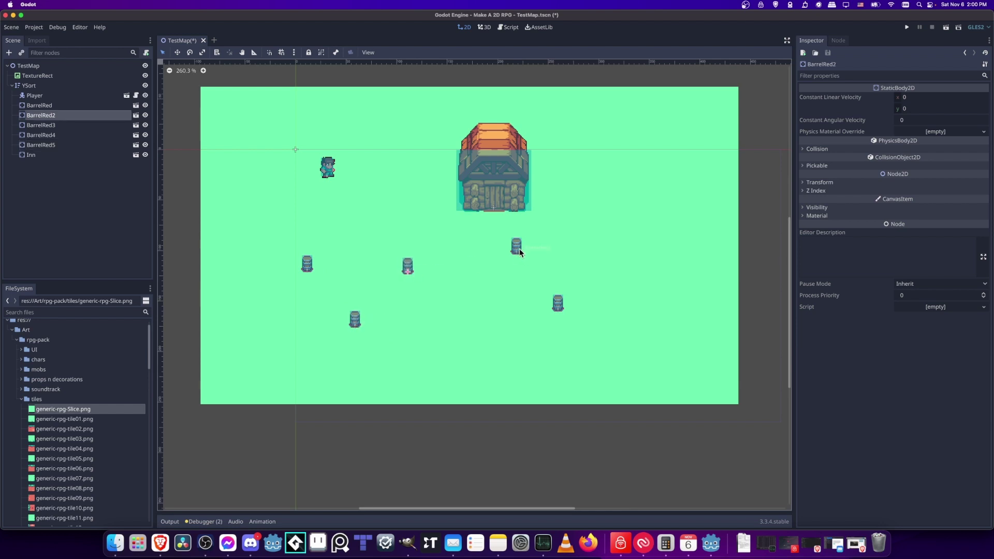
drag(520, 250, 526, 273)
drag(559, 307, 481, 322)
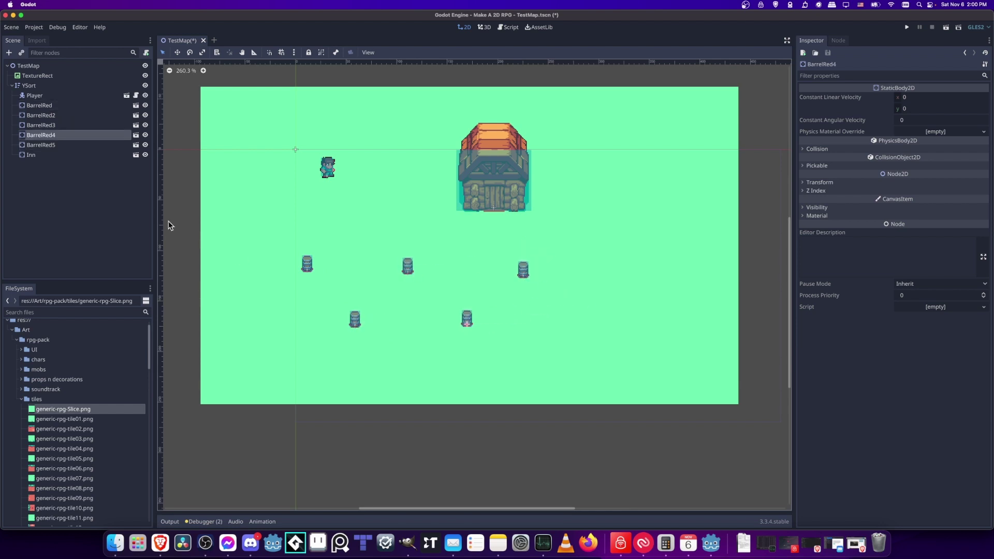
Duplicate the inn twice, placing one copy at the lower right of the ground and the other in its upper-left corner.
click(58, 159)
key(super+d)
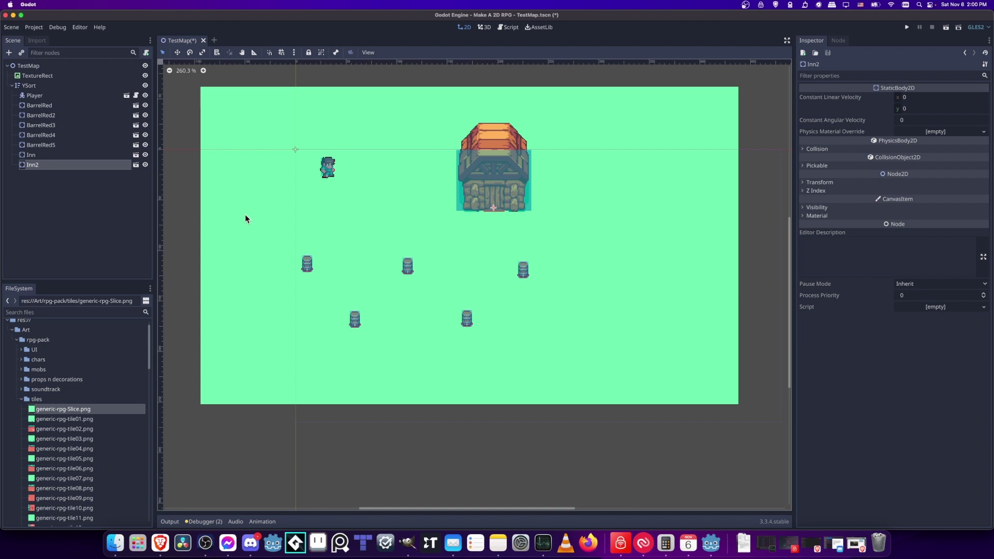
drag(490, 189, 607, 308)
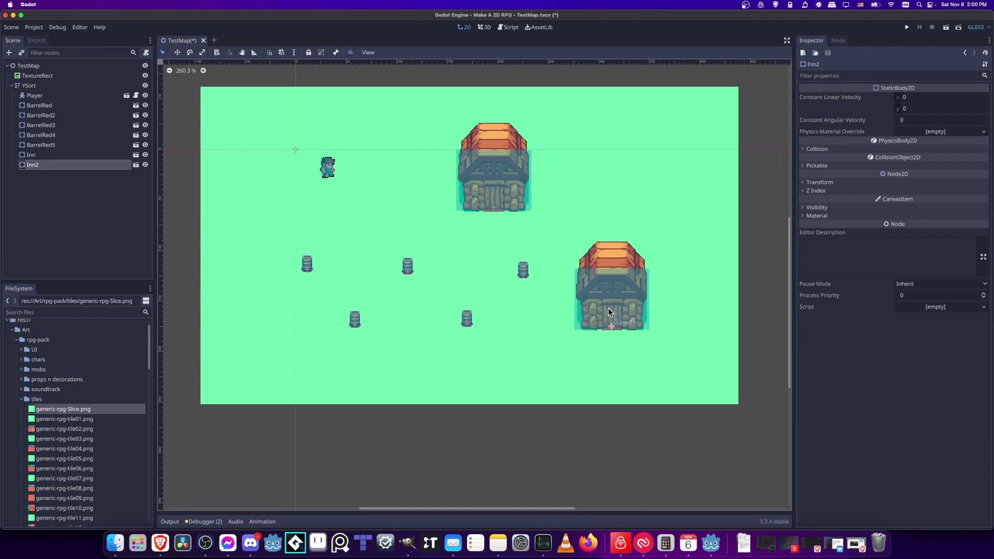
click(66, 166)
key(super+d)
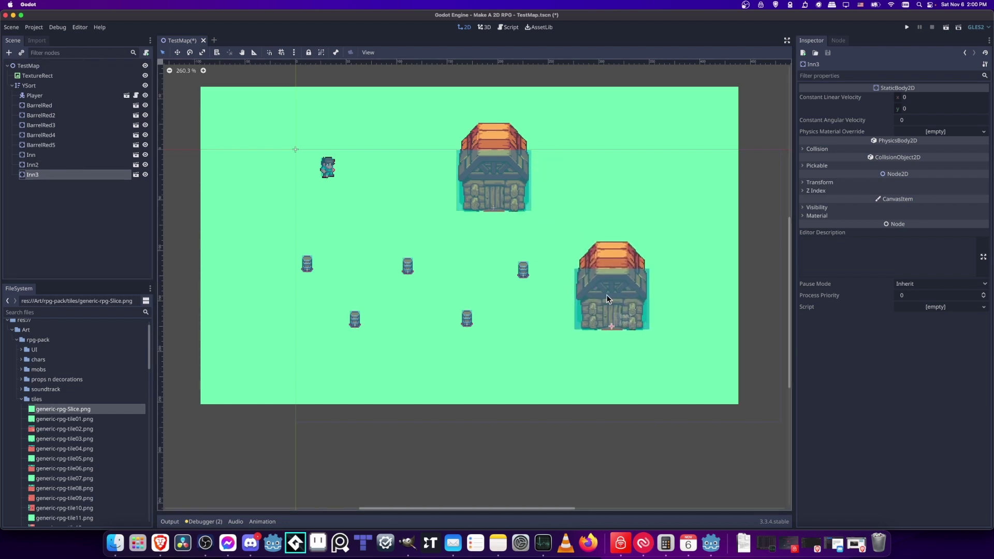
drag(608, 293, 246, 132)
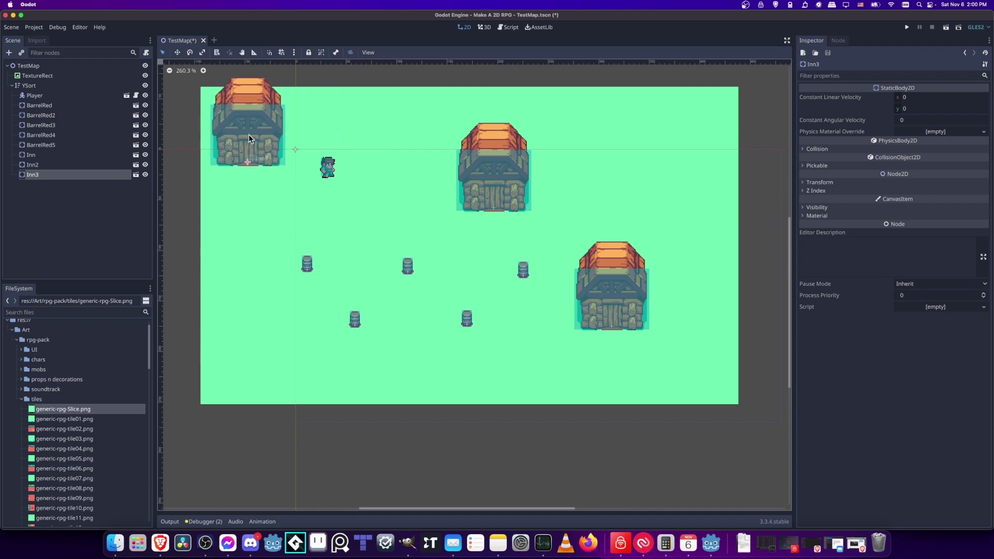
Move the player below the middle inn, between the two rightmost barrels of the upper row.
scroll(345, 165, left, 2)
drag(345, 166, 466, 263)
scroll(518, 267, right, 2)
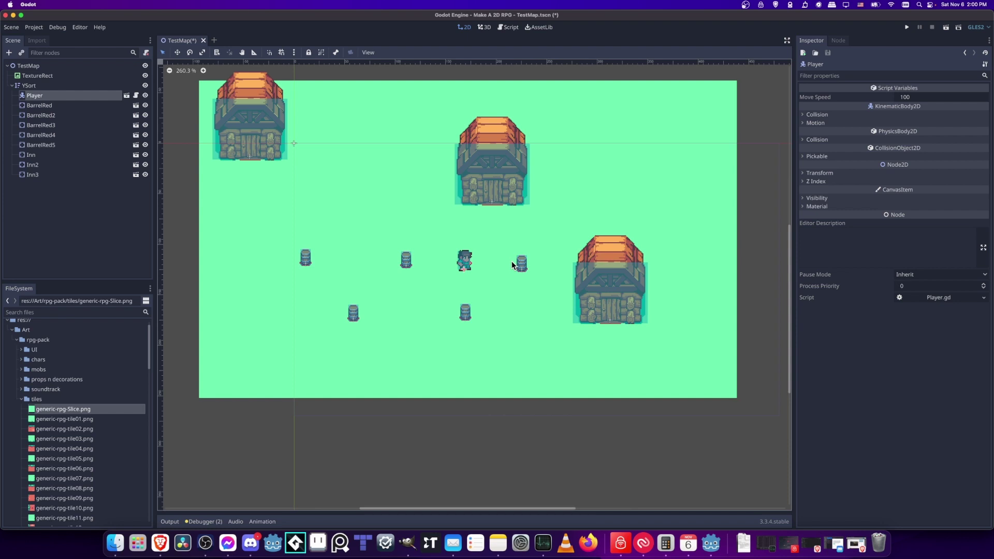
Add a Camera2D node as a child of TestMap.
click(42, 204)
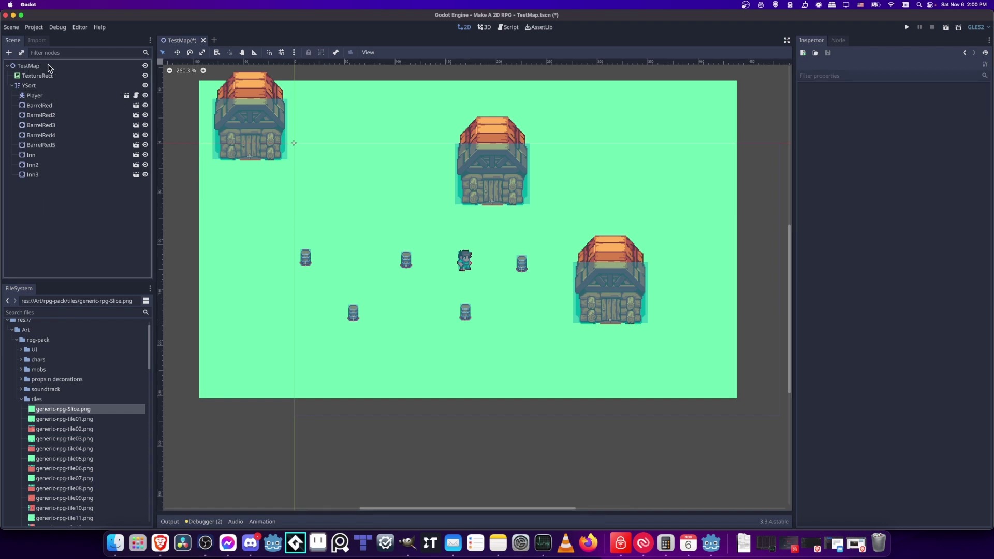
right_click(48, 65)
click(62, 71)
text(c)
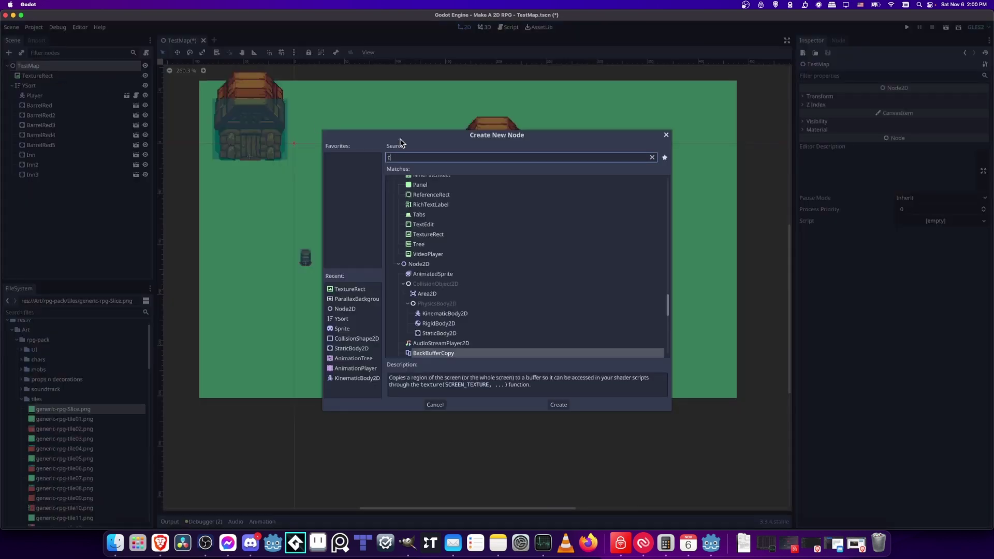
text(amera)
click(443, 262)
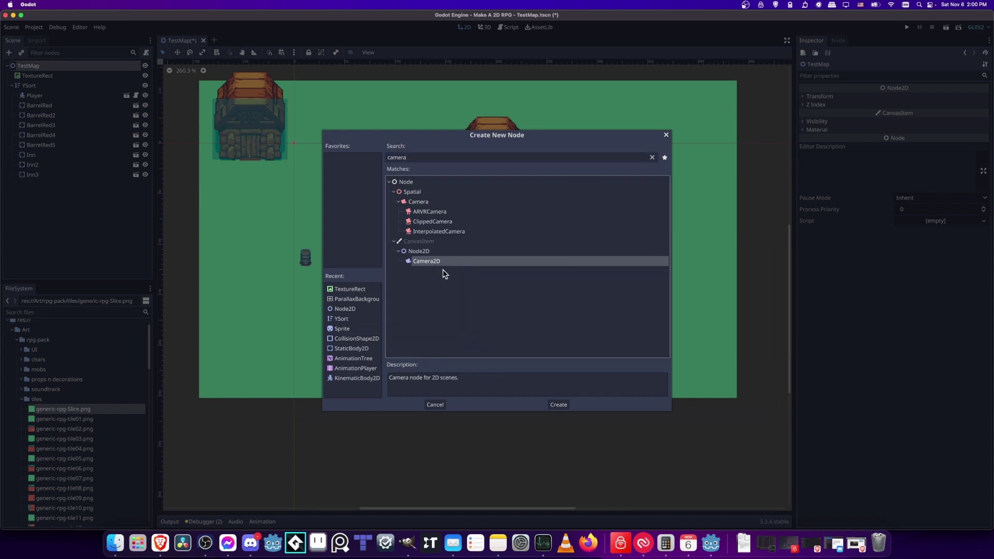
click(554, 403)
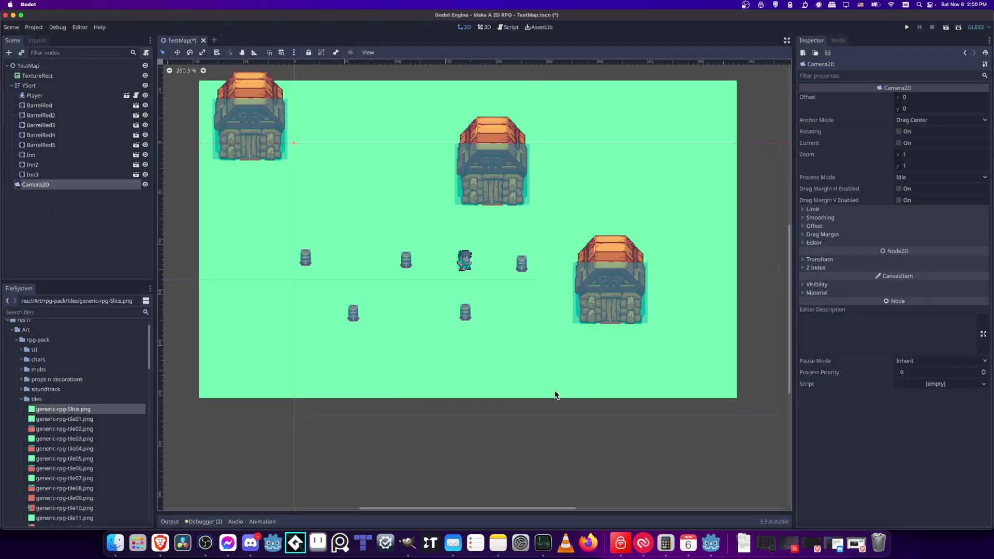
Turn on Current for the Camera2D and check the area its frame covers on the map.
click(899, 142)
scroll(430, 143, up, 3)
scroll(430, 143, left, 3)
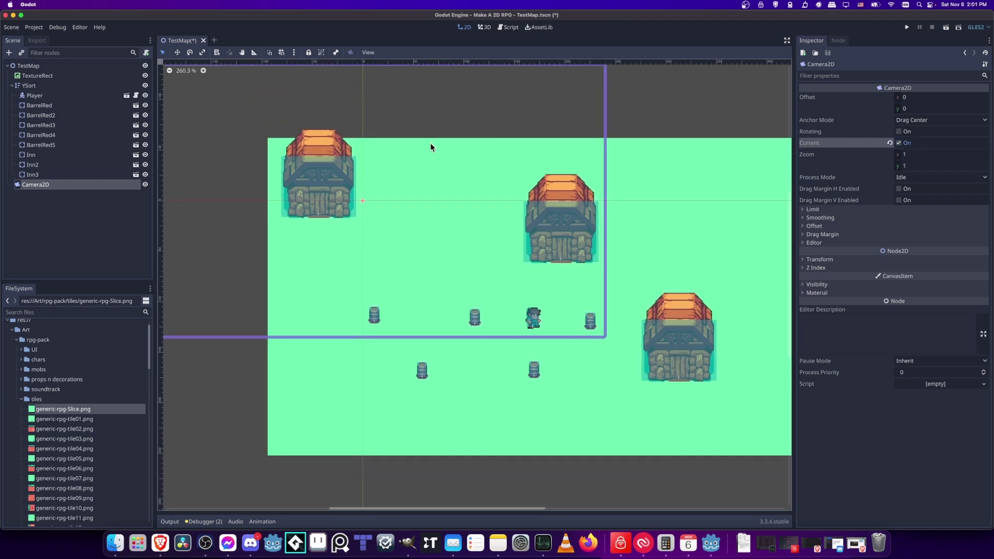
scroll(430, 143, up, 2)
scroll(430, 143, left, 3)
middle_drag(524, 180, 427, 138)
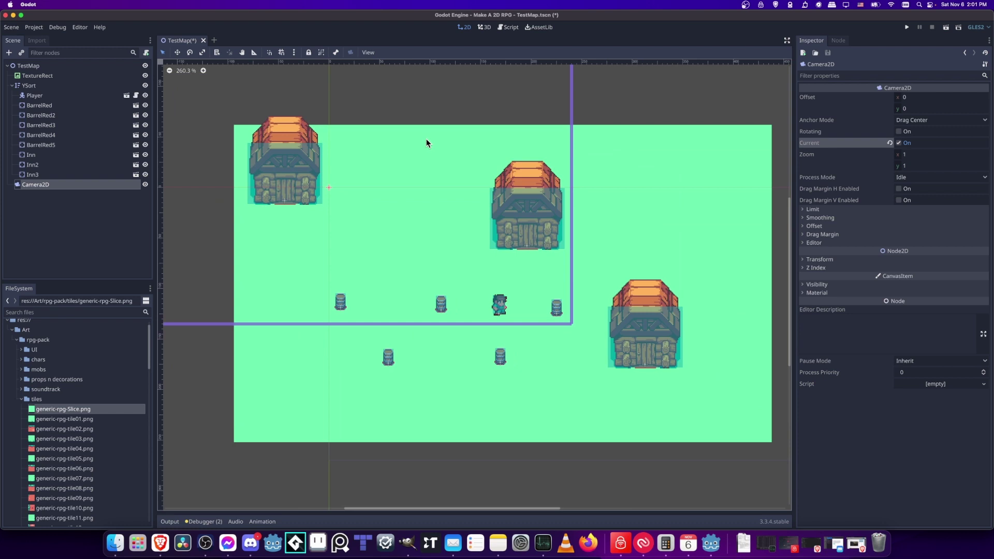
scroll(426, 143, right, 2)
scroll(427, 143, down, 1)
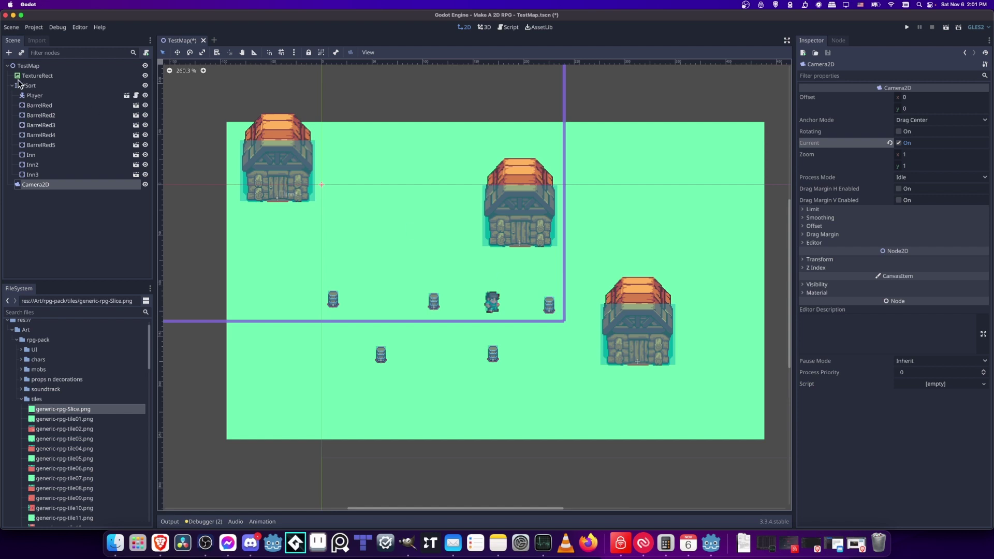
Add a RemoteTransform2D node as a child of Player.
right_click(42, 98)
click(63, 122)
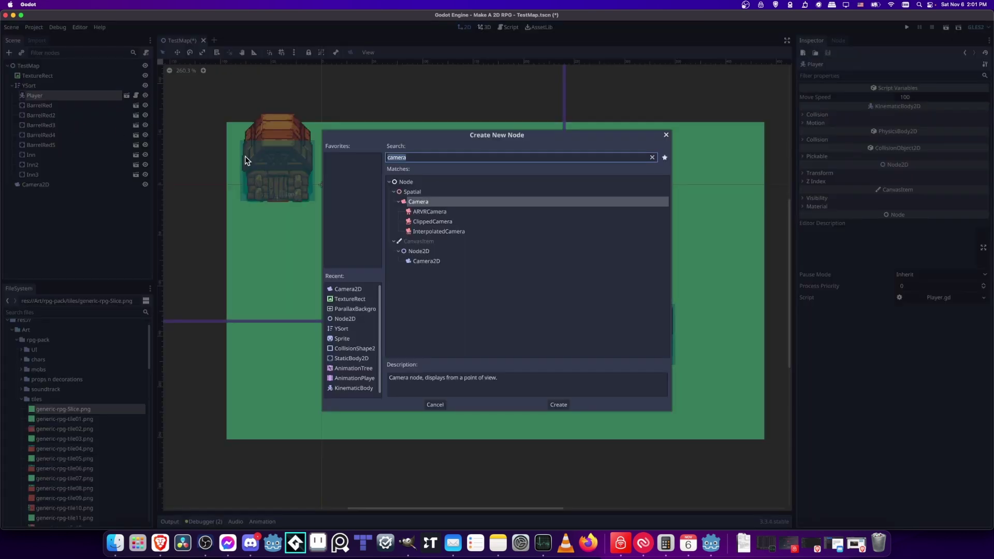
scroll(505, 262, down, 6)
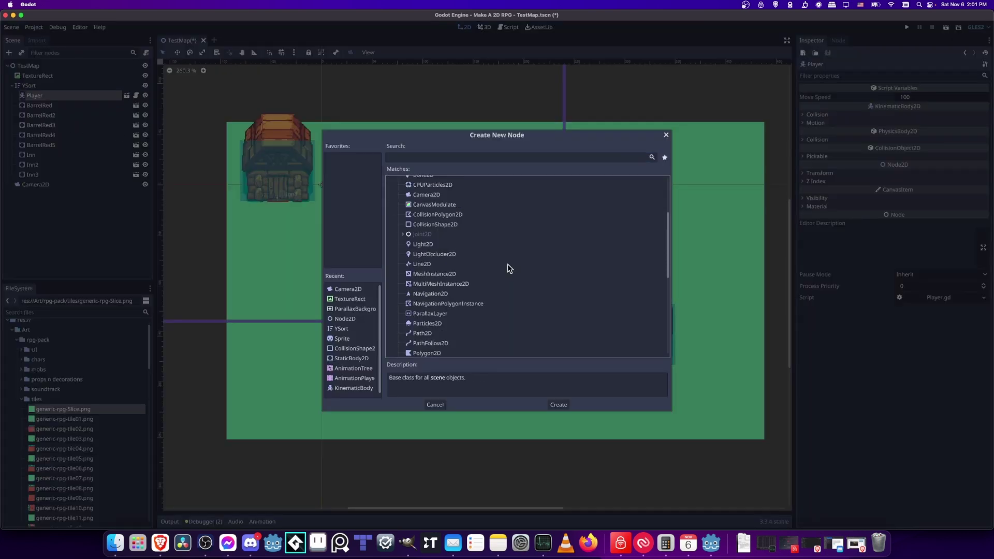
click(448, 320)
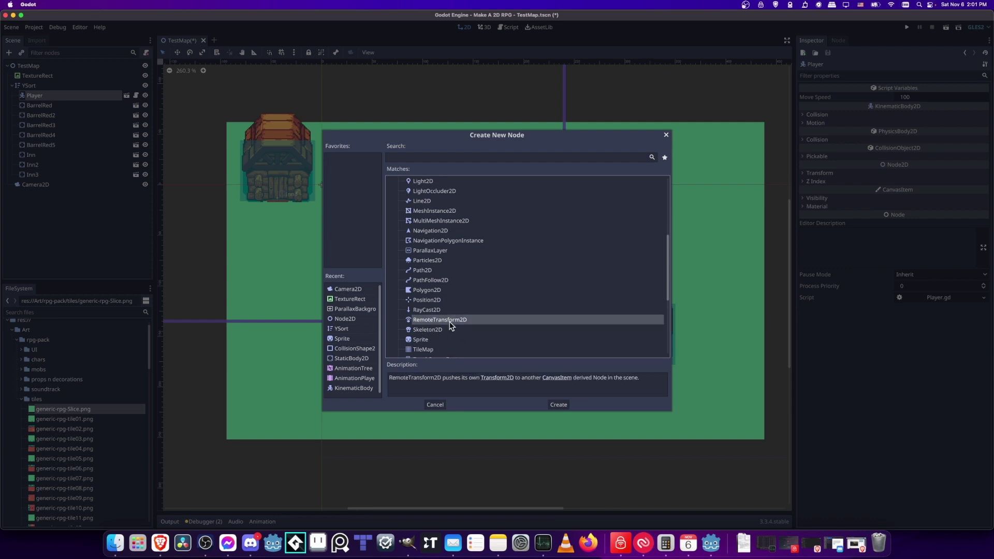
click(562, 405)
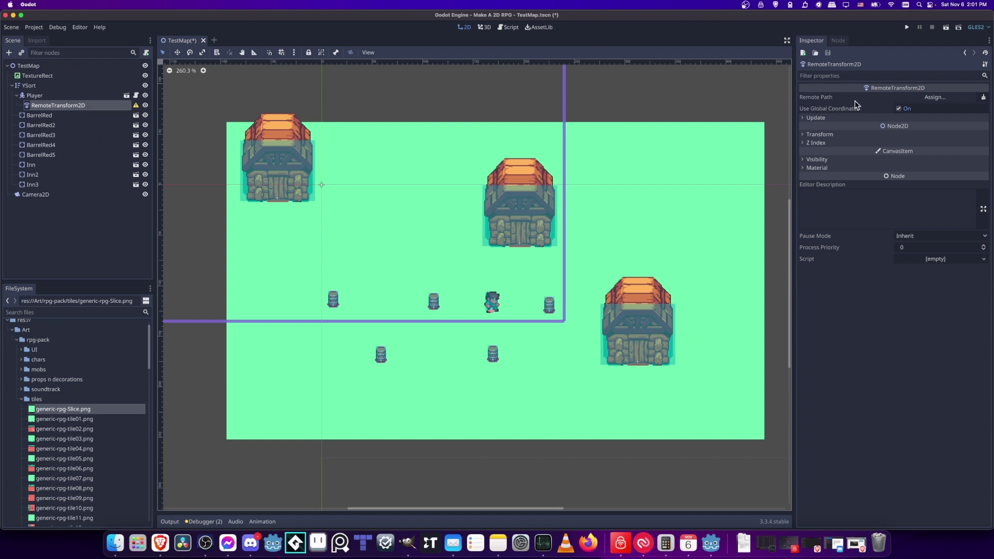
Assign Camera2D as the Remote Path of the RemoteTransform2D, and run the project to test the camera.
click(941, 103)
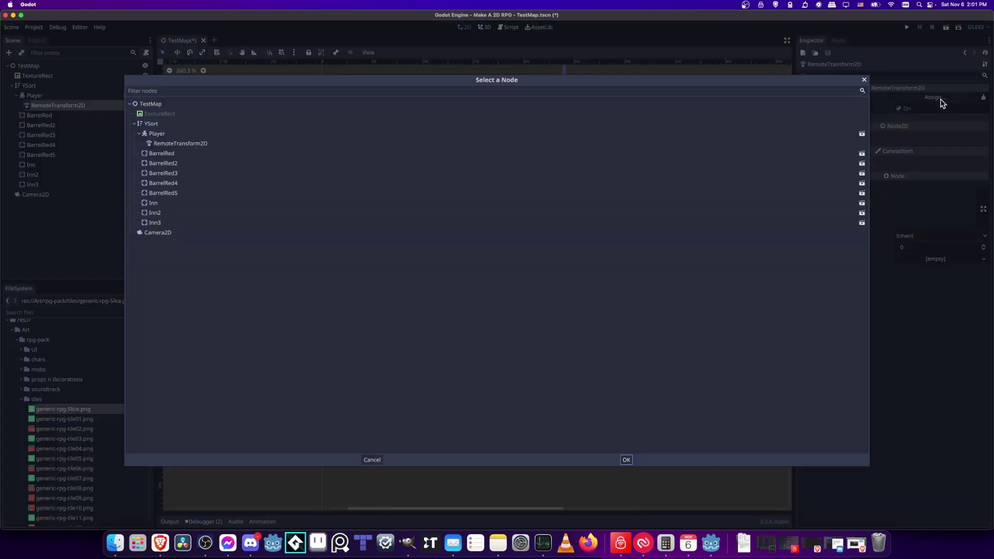
click(187, 236)
double_click(187, 235)
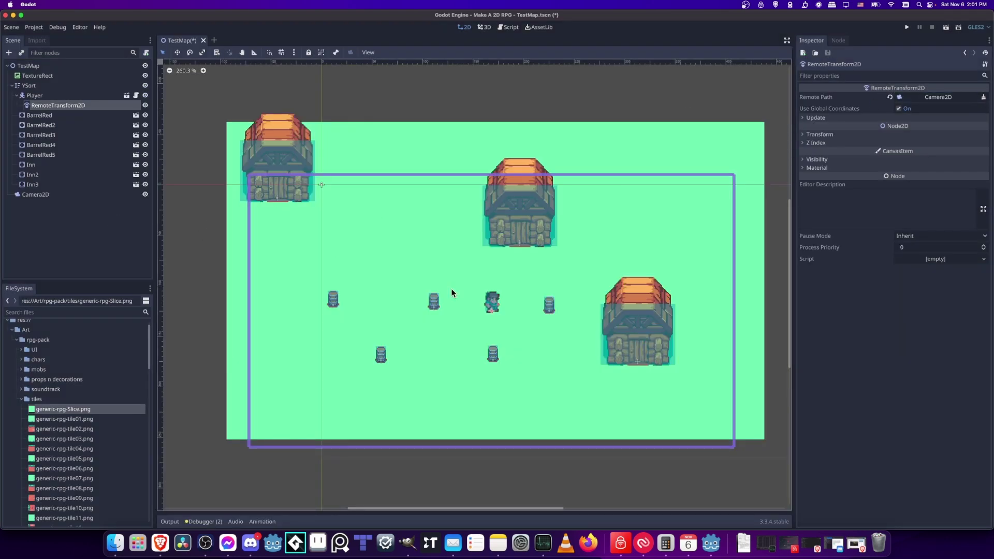
scroll(452, 288, down, 2)
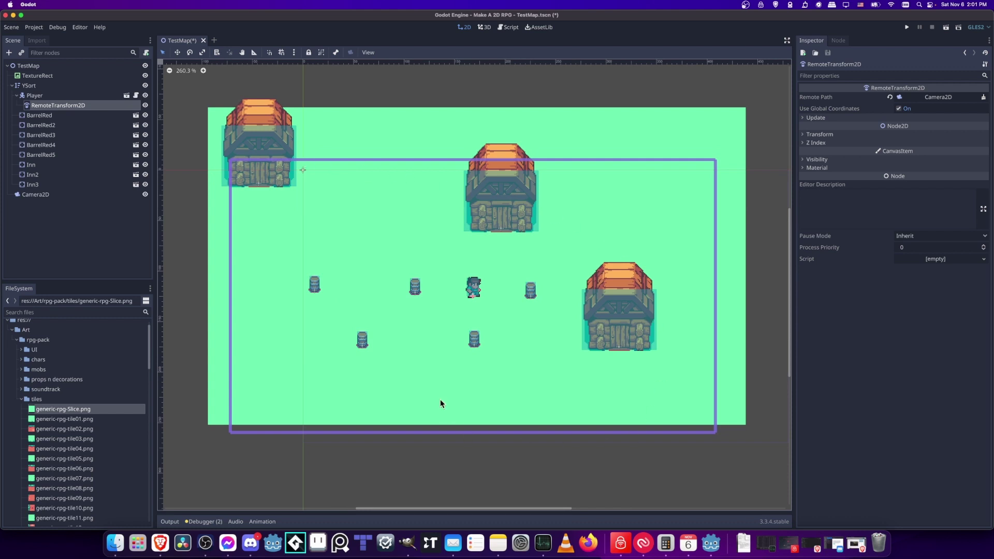
scroll(452, 289, down, 1)
click(73, 194)
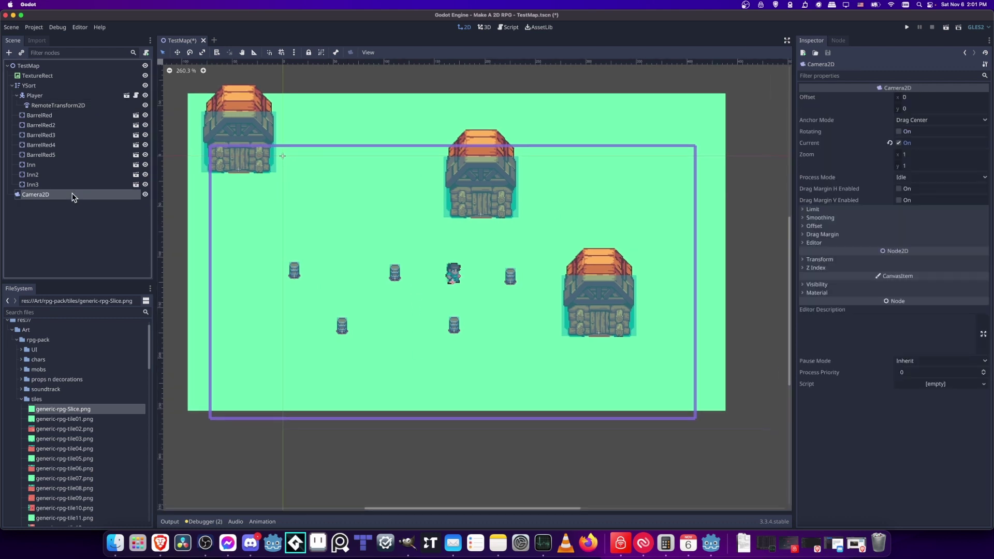
key(super+b)
Extend the ground TextureRect outward from its upper-left corner to a size of about 576 by 344.
click(216, 284)
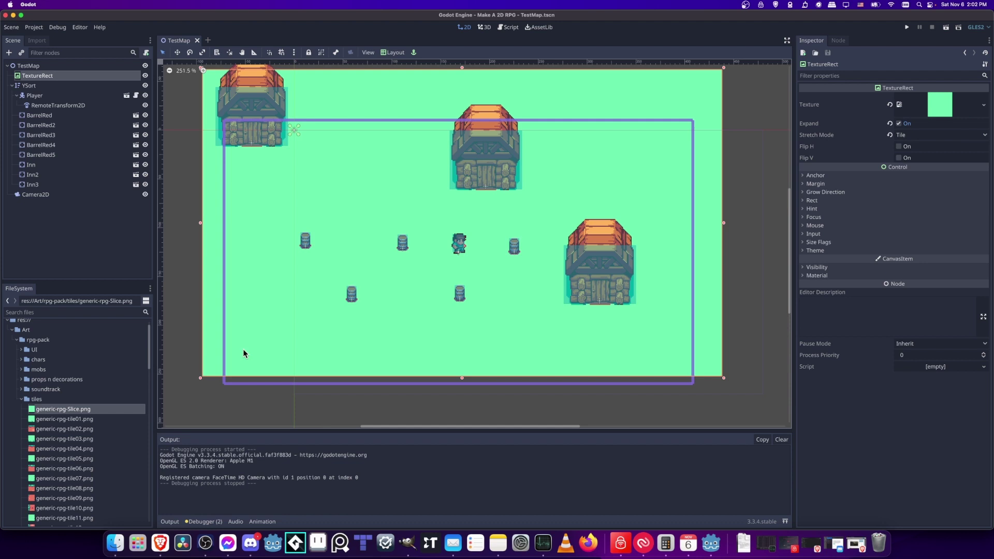
scroll(314, 332, down, 3)
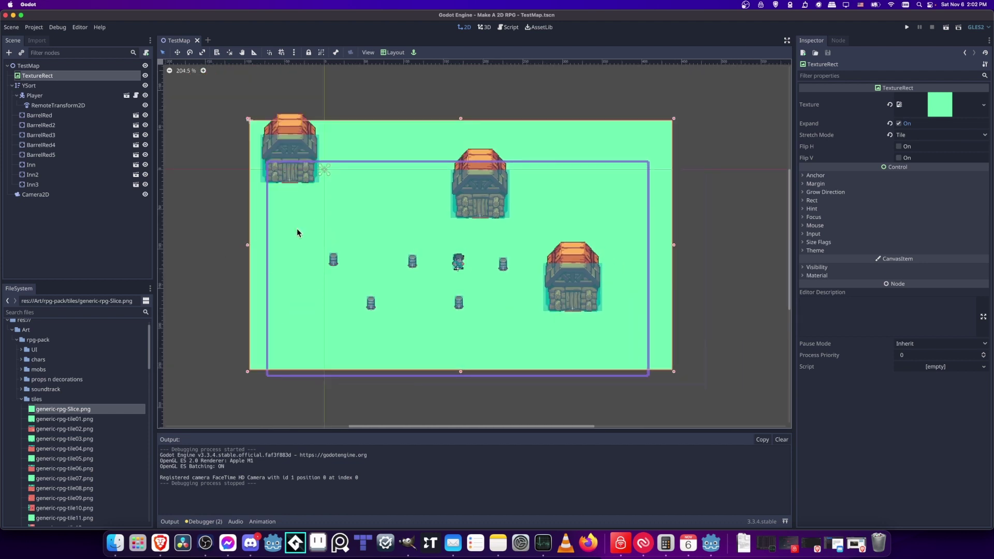
scroll(337, 237, right, 1)
scroll(337, 238, up, 1)
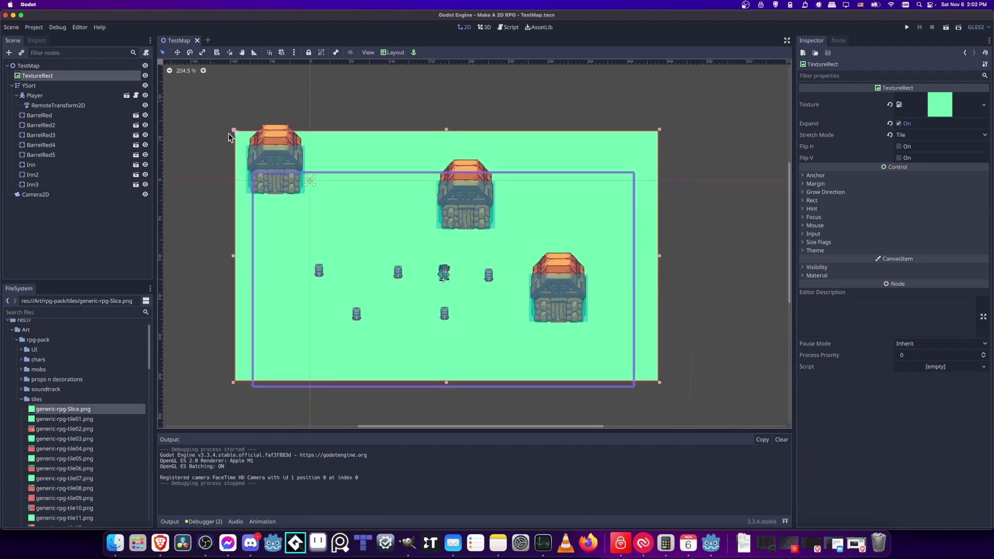
drag(233, 133, 197, 105)
Extend the ground from its lower-right corner to a size of about 655 by 427, and save the scene.
scroll(552, 329, down, 5)
scroll(552, 328, right, 4)
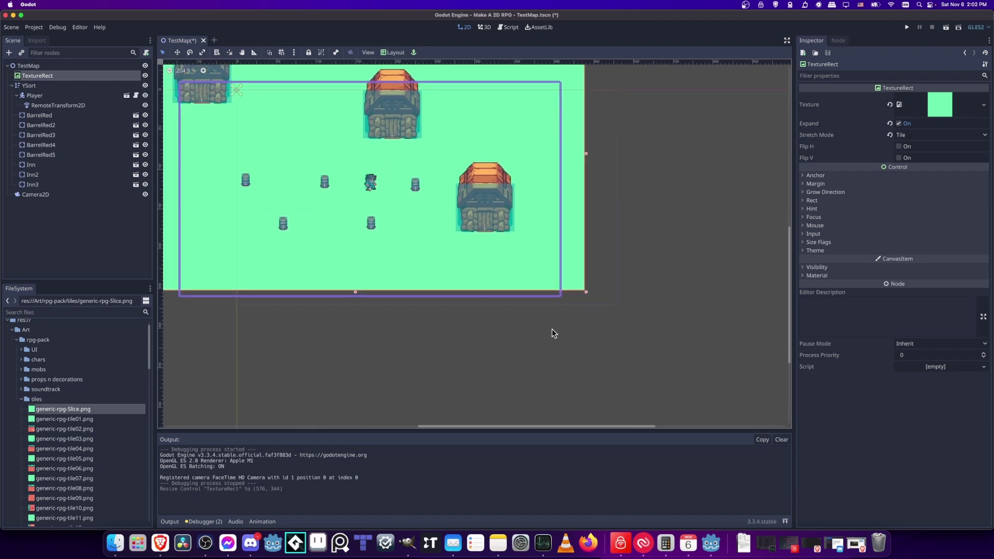
drag(585, 290, 639, 351)
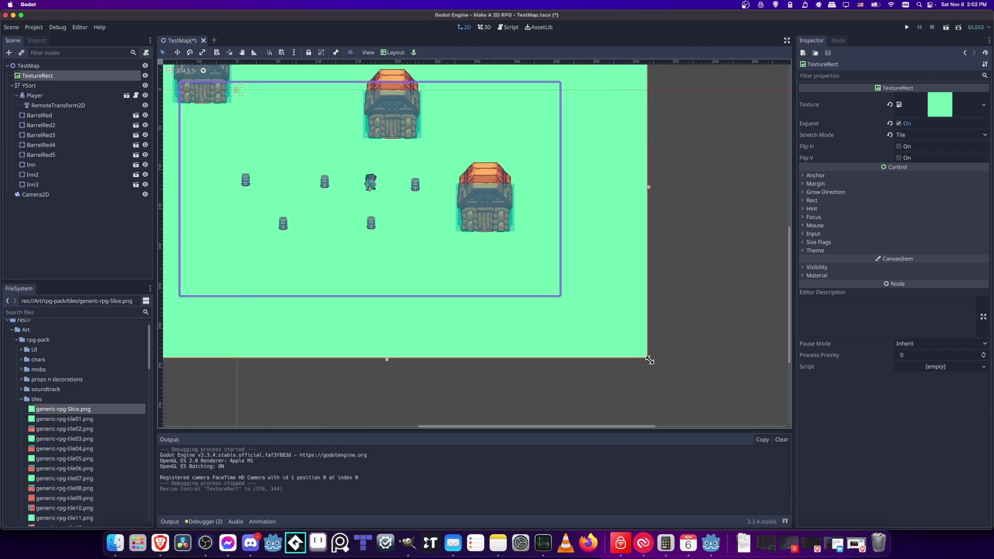
drag(650, 360, 648, 358)
scroll(628, 344, up, 2)
scroll(654, 268, right, 8)
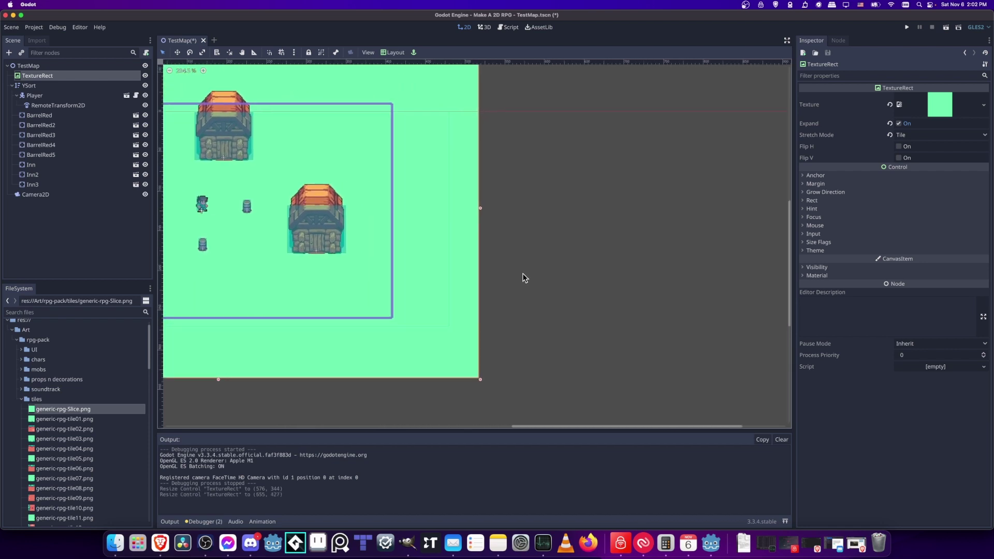
scroll(570, 274, left, 6)
scroll(466, 246, left, 2)
key(super+s)
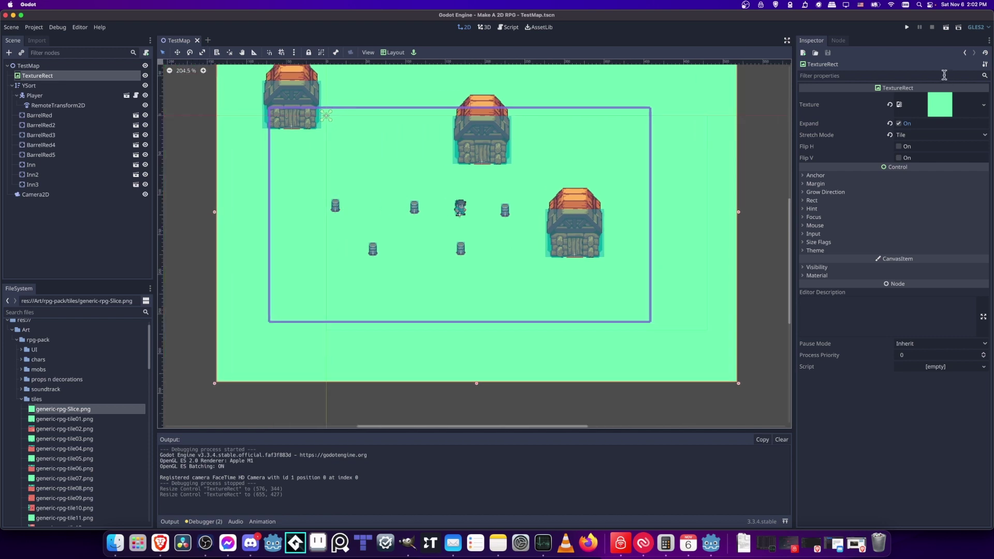
Run the game, walk the player around the map to check how the camera follows near the ground's edges, and stop it.
click(907, 27)
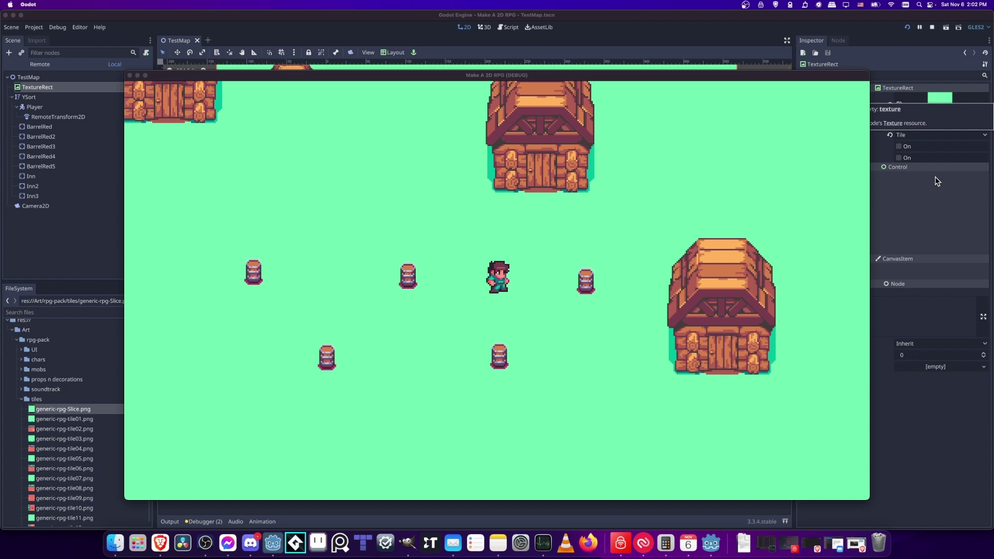
key(Down)
key(Down)
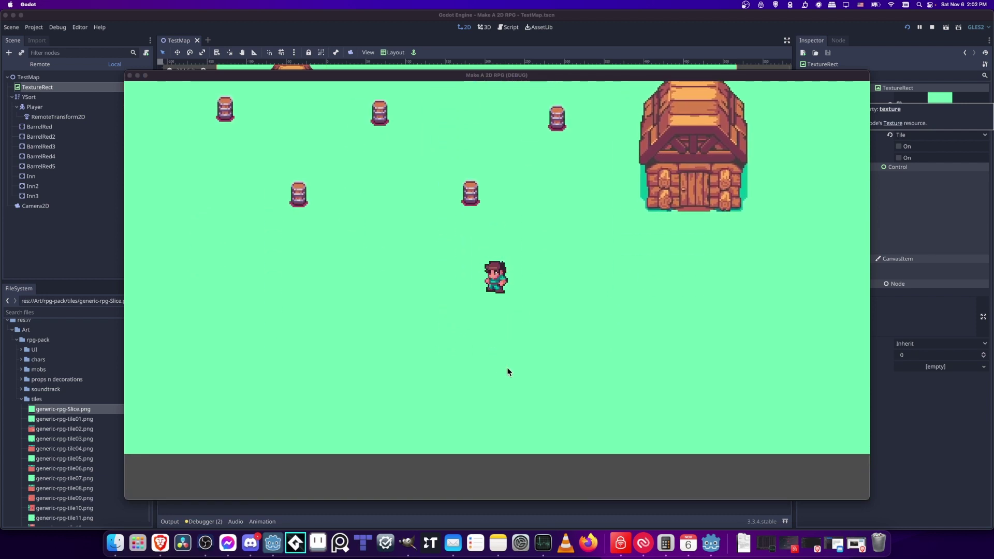
key(Right)
key(Up)
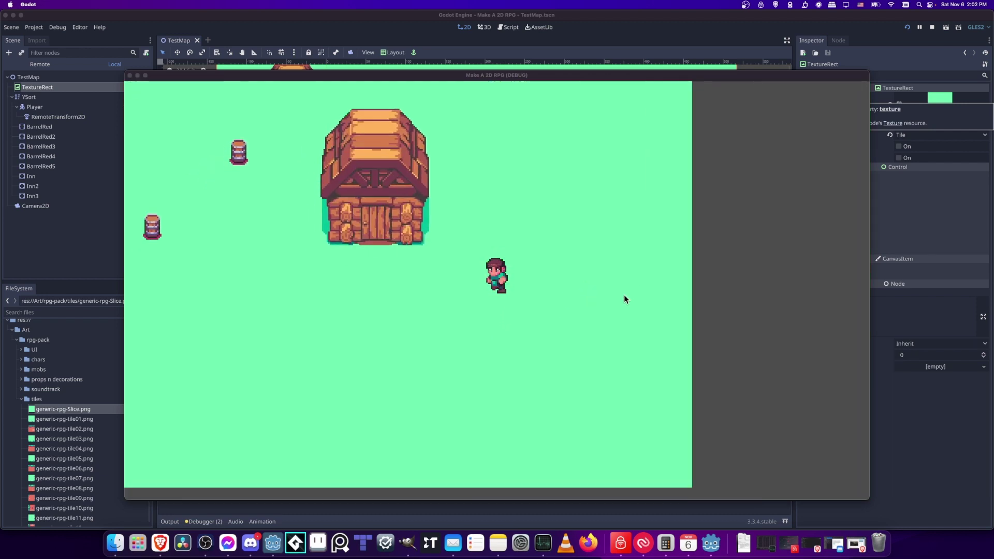
key(Down)
key(Left)
key(Left)
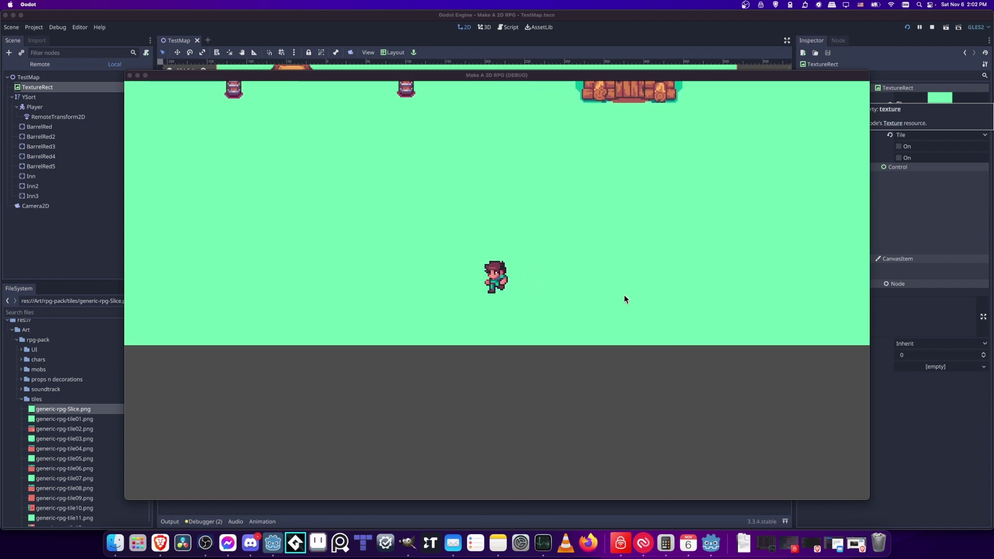
key(Up)
key(Left)
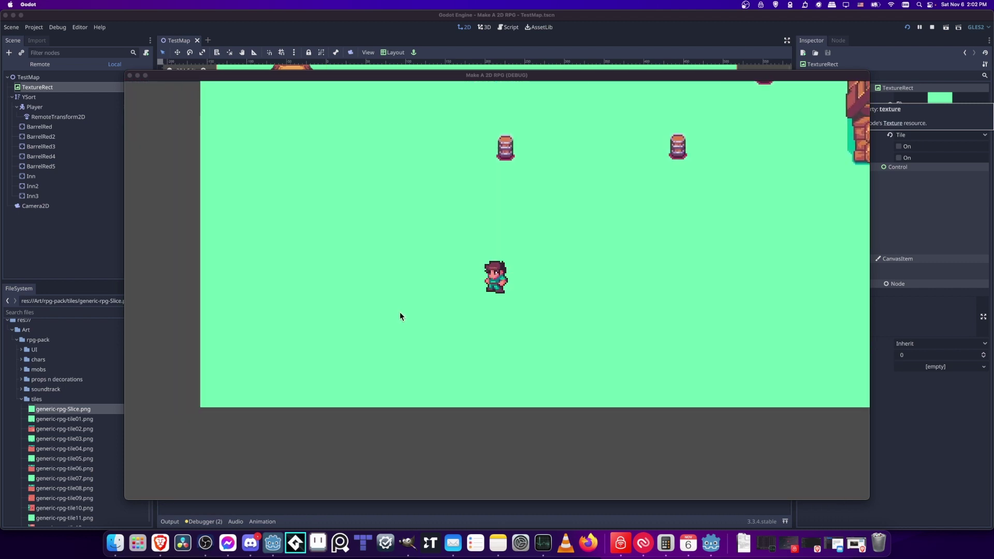
key(Left)
key(Up)
key(Left)
key(Up)
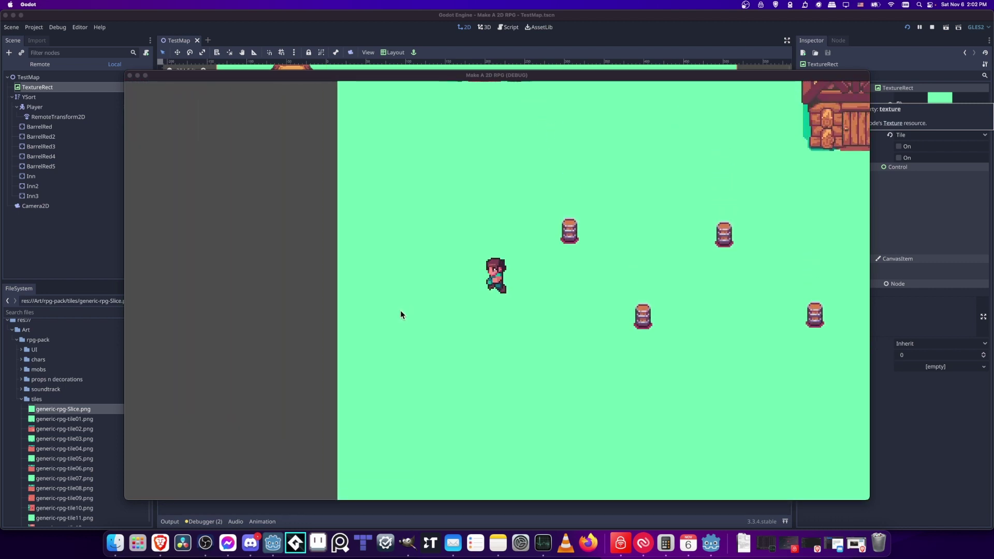
key(Right)
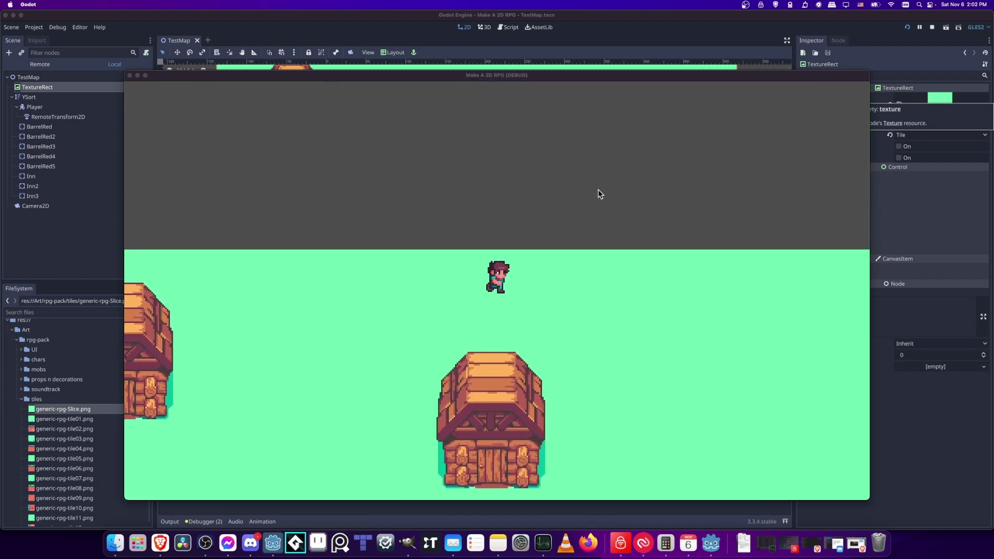
key(Down)
key(Left)
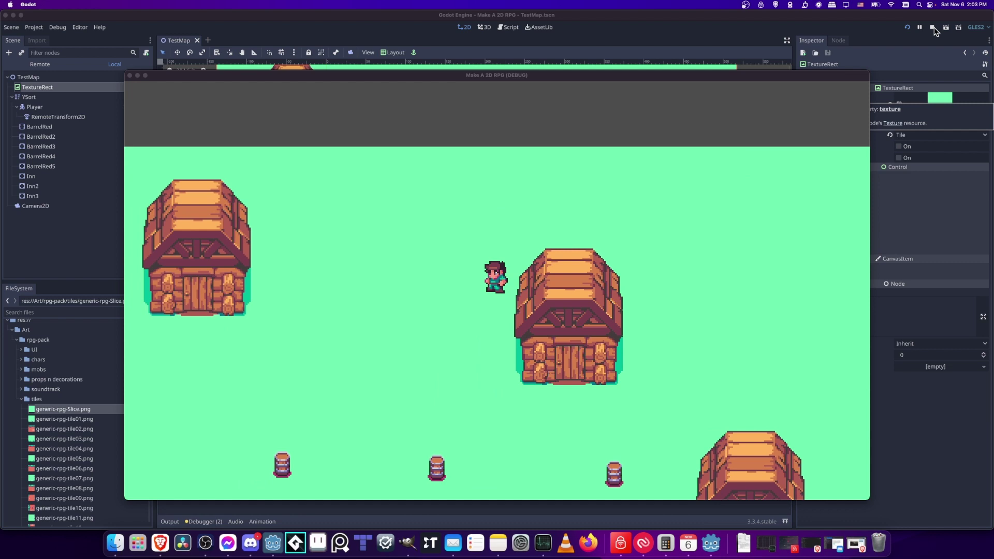
key(Down)
click(933, 28)
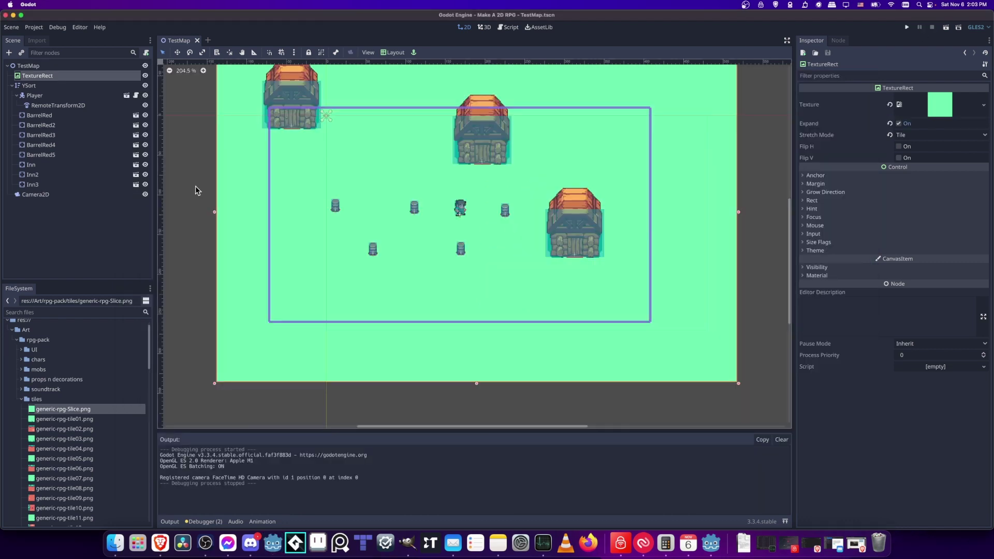
Set the Left and Top limits of the Camera2D to -200.
click(55, 197)
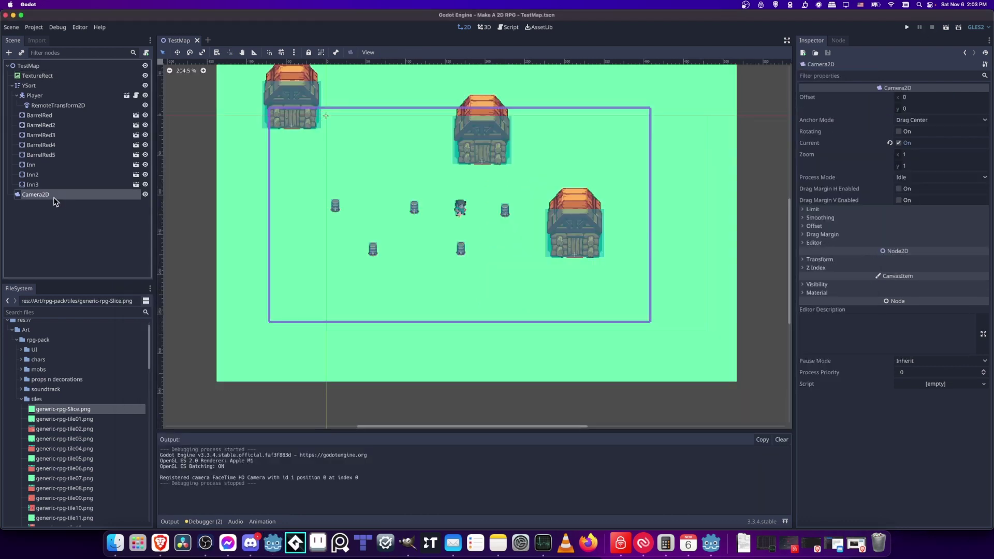
click(814, 209)
scroll(704, 236, down, 2)
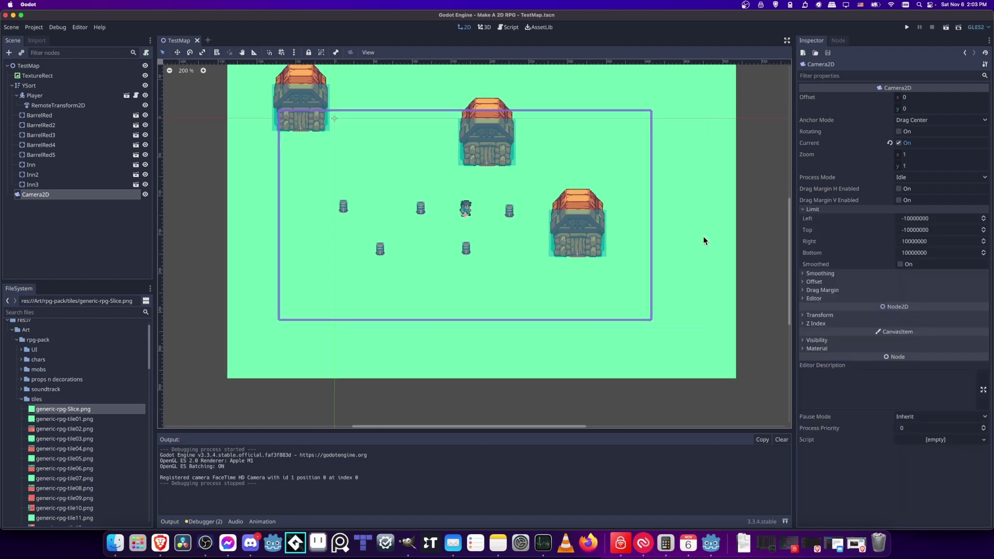
middle_drag(711, 234, 689, 256)
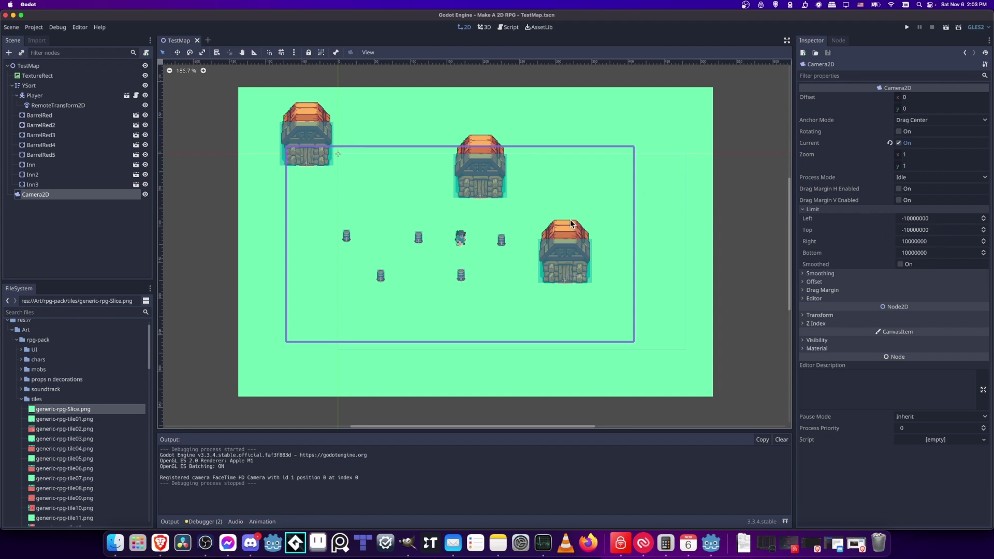
scroll(591, 230, left, 3)
scroll(590, 230, up, 1)
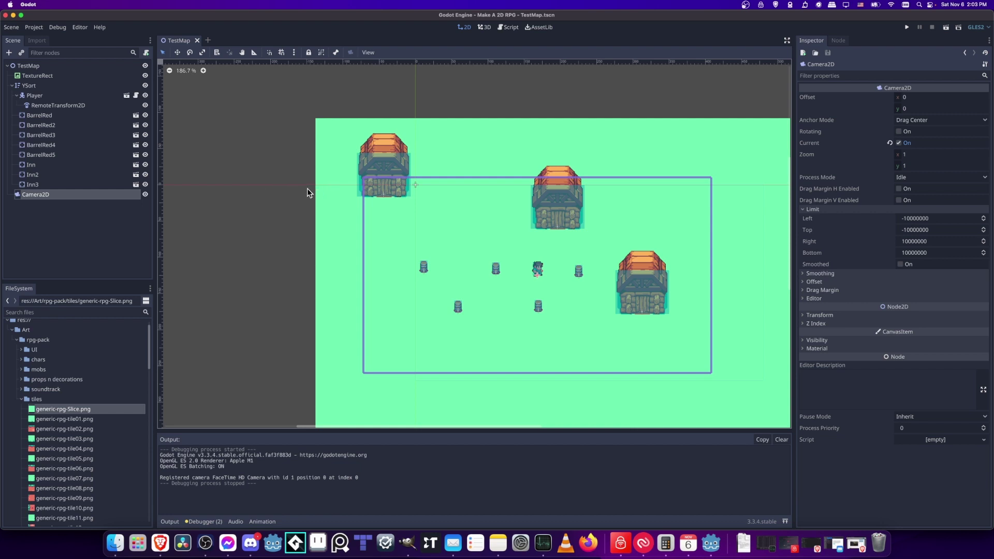
scroll(620, 271, right, 3)
scroll(620, 270, down, 1)
click(932, 218)
text(-)
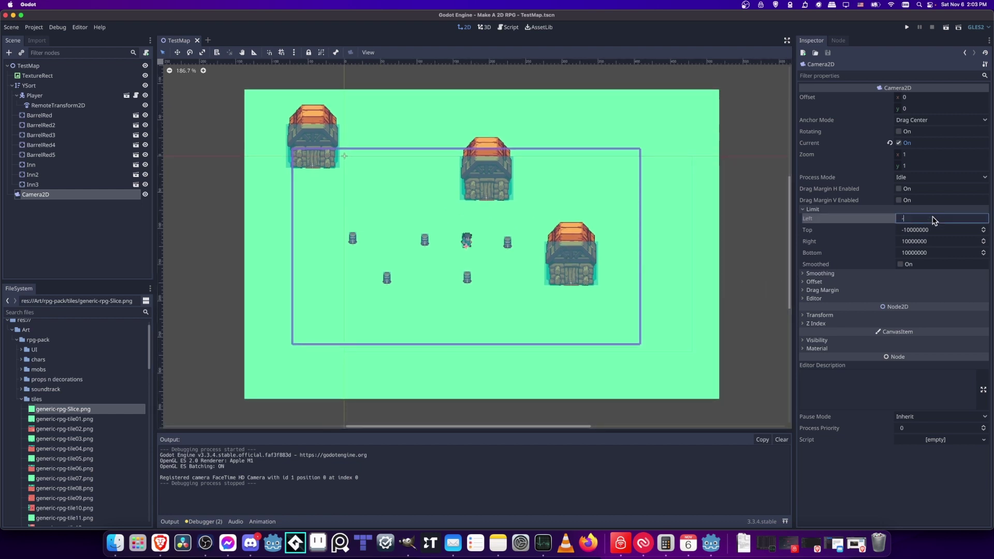
text(200)
key(Tab)
text(-200)
key(Tab)
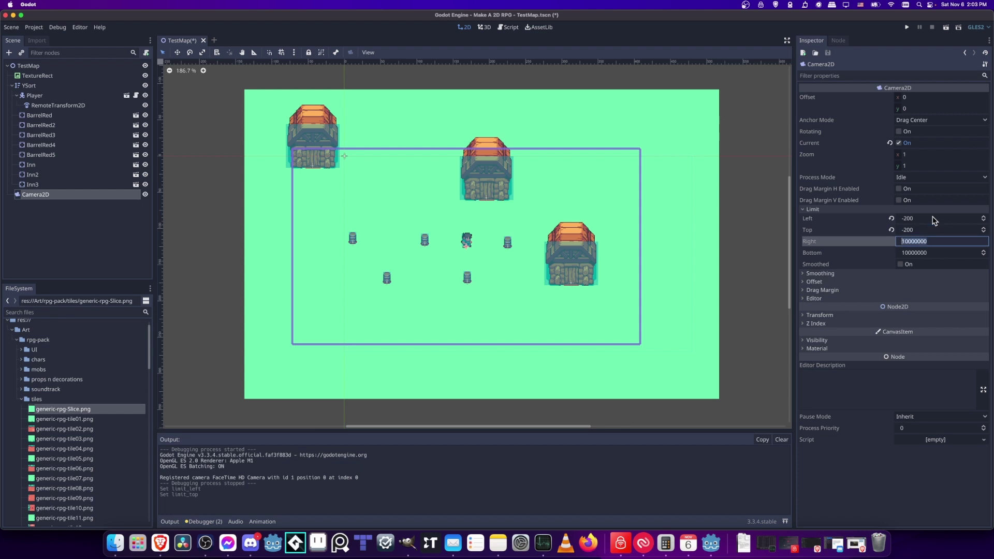
Set the Right and Bottom limits of the Camera2D to 200.
text(200)
key(Tab)
text(200)
key(Return)
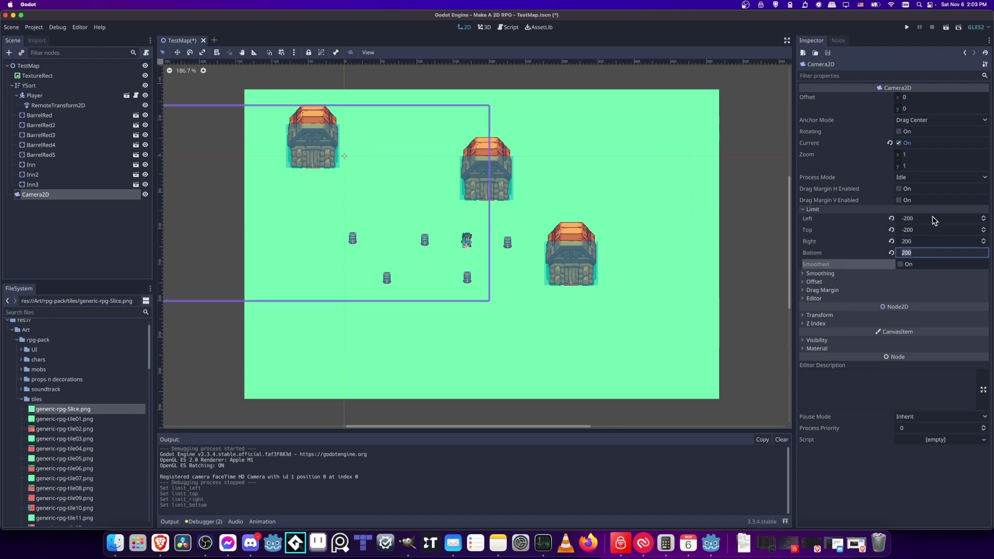
Turn on Draw Limits for the Camera2D and compare the limit frame with the ground's edges.
scroll(532, 231, left, 3)
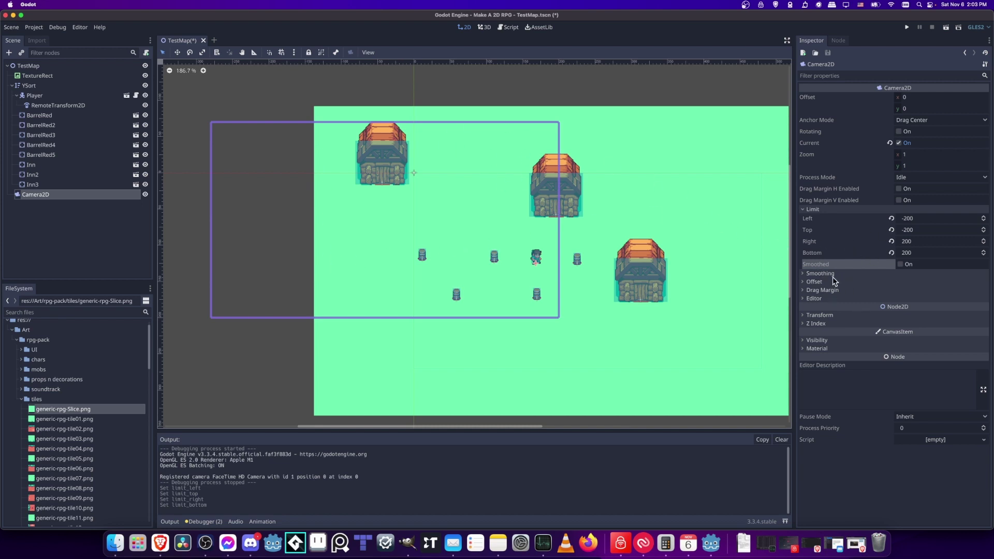
click(827, 301)
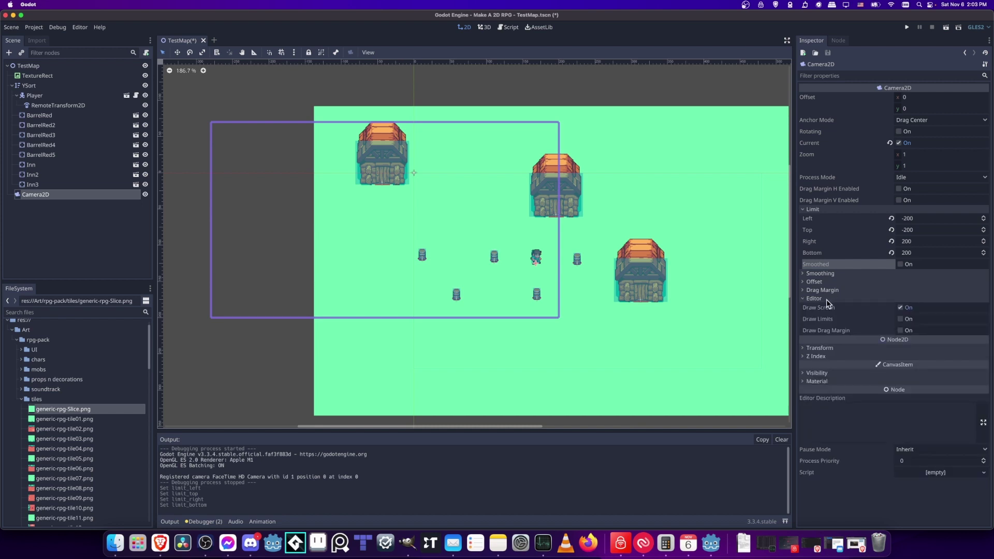
click(900, 319)
scroll(695, 296, up, 3)
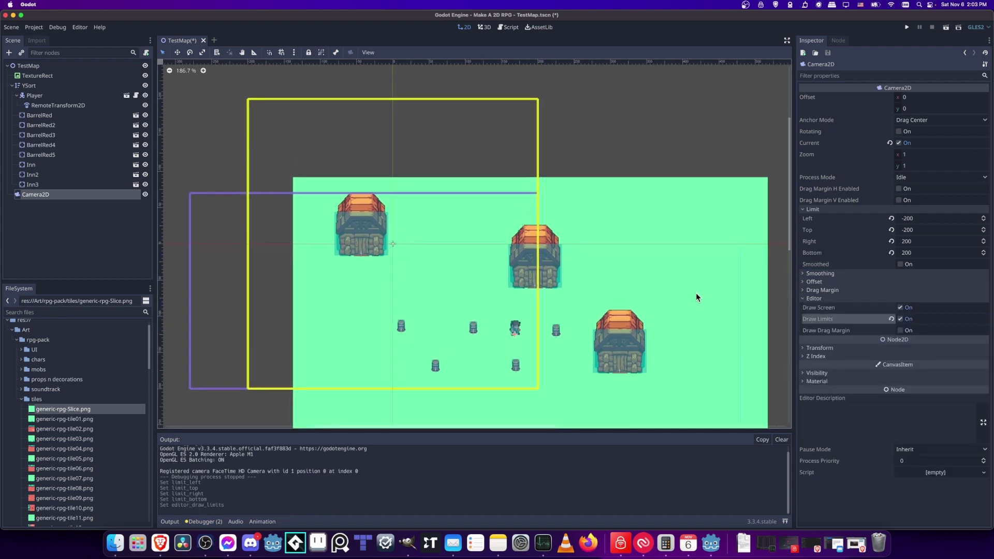
scroll(399, 193, down, 2)
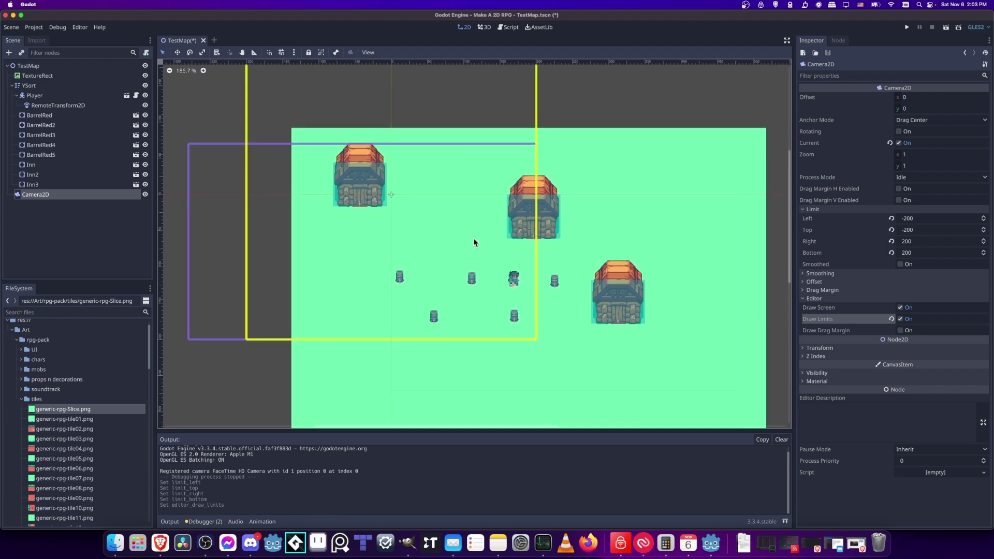
Examine how the camera's limit frame lines up with each edge of the ground area.
scroll(461, 263, right, 2)
scroll(462, 264, down, 1)
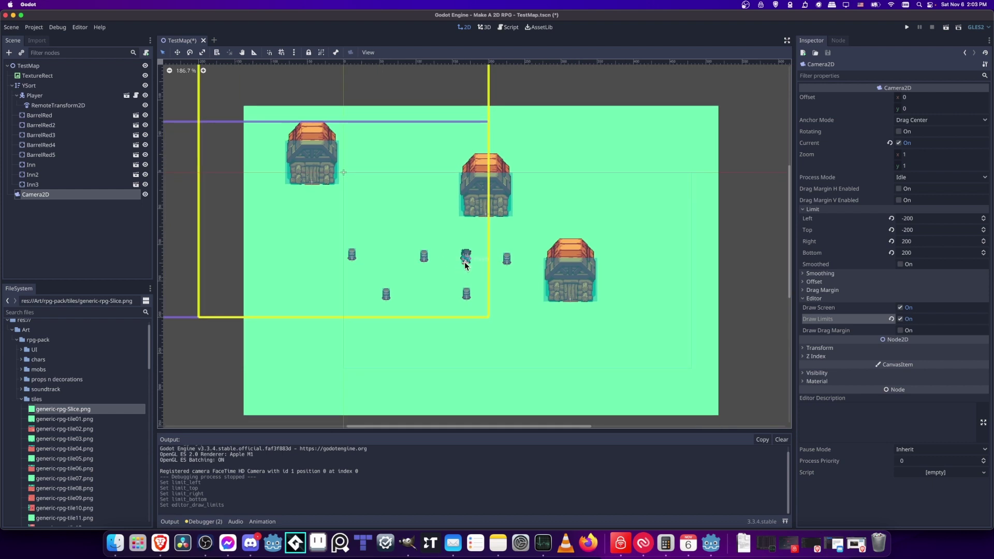
scroll(457, 265, left, 1)
scroll(457, 265, up, 1)
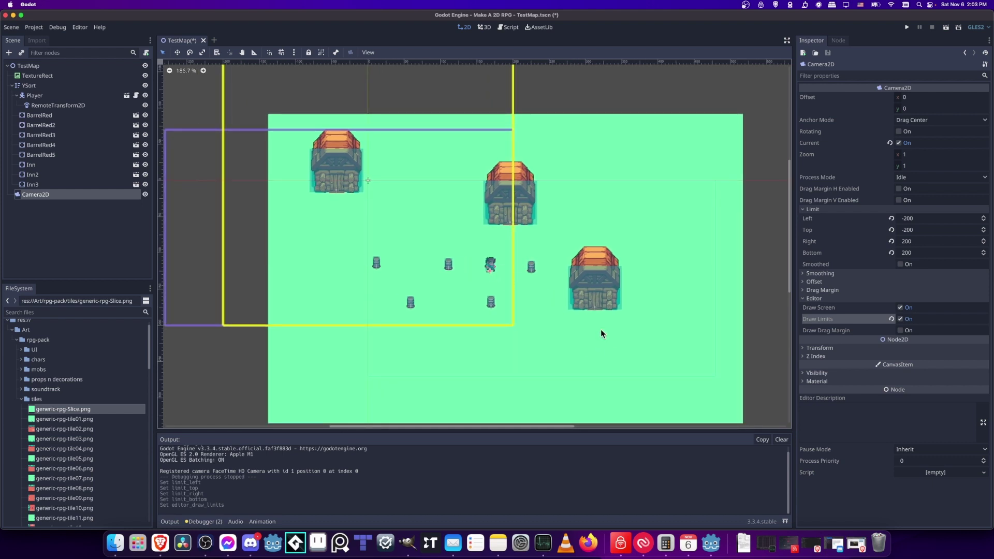
scroll(489, 183, left, 3)
scroll(489, 183, up, 2)
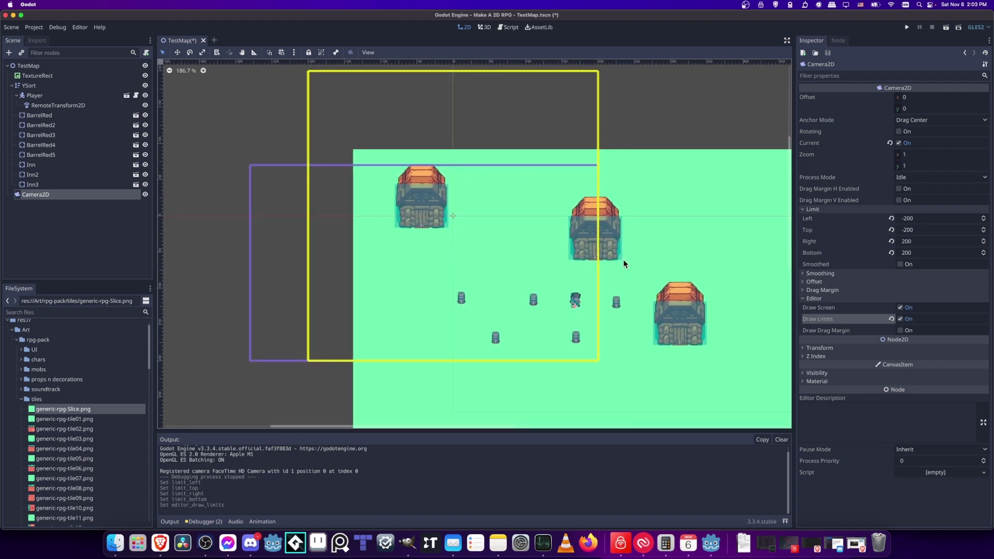
scroll(636, 297, right, 4)
scroll(636, 297, down, 2)
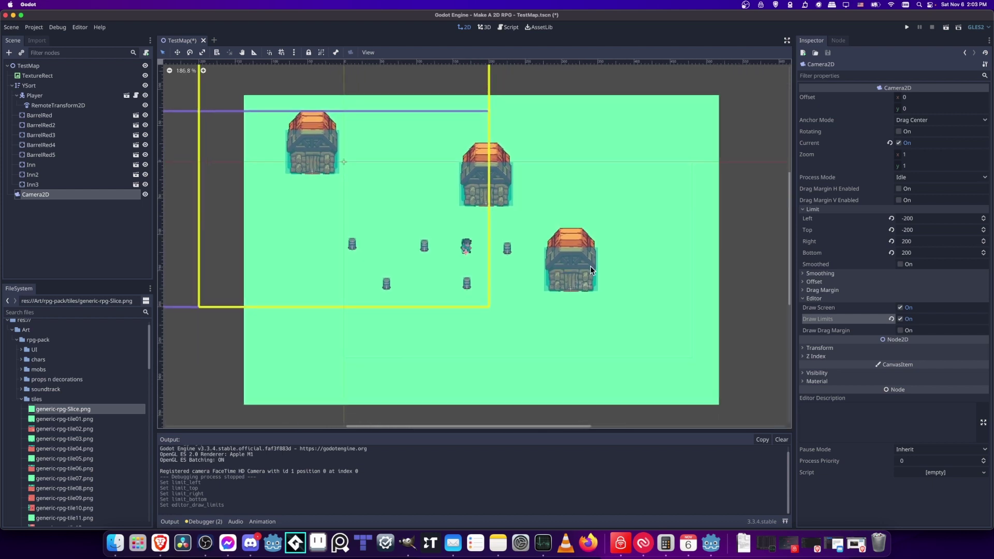
scroll(524, 188, down, 3)
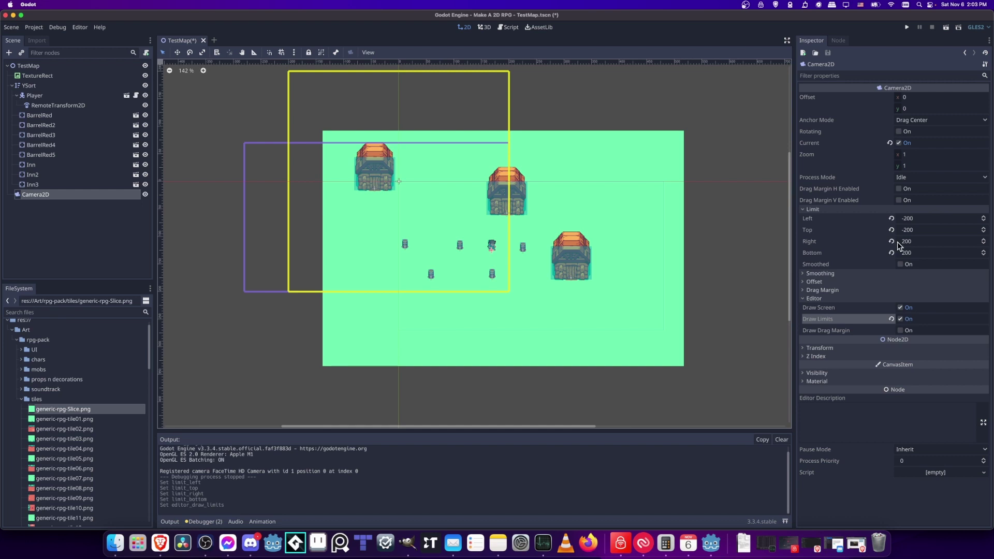
Set the Right limit of the Camera2D to 500.
click(919, 247)
text(500)
key(Return)
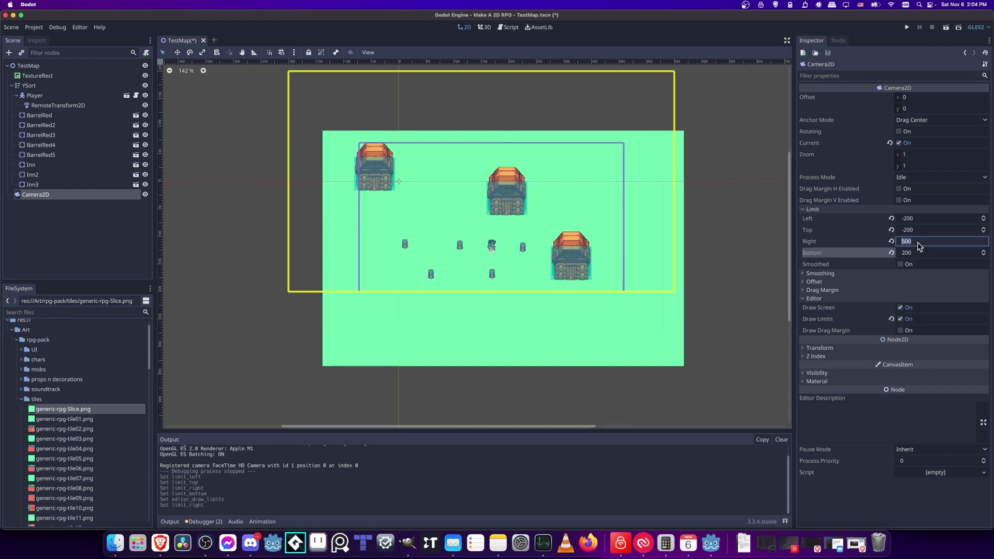
text(5)
key(Return)
key(ctrl+z)
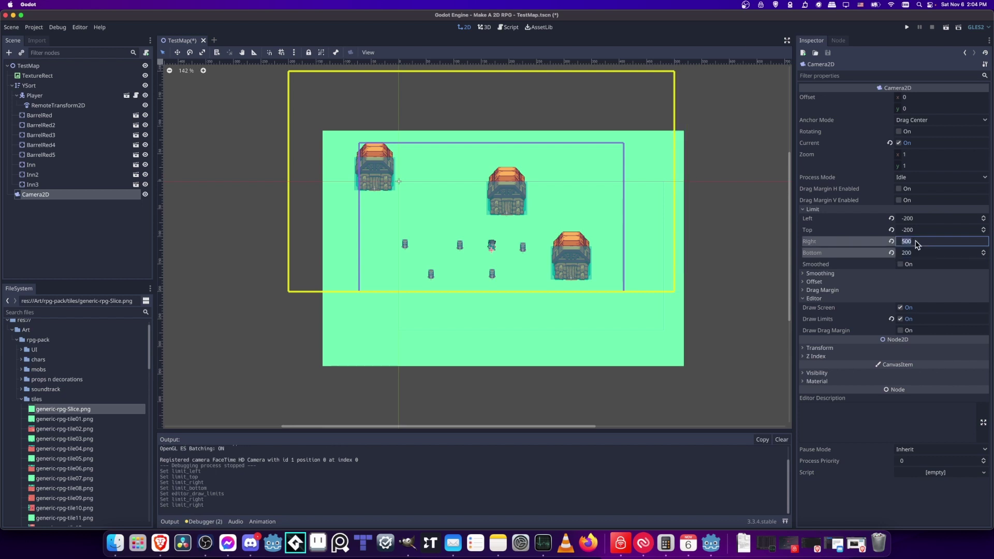
Try 300 for the Bottom limit of the Camera2D and settle on 325.
click(920, 254)
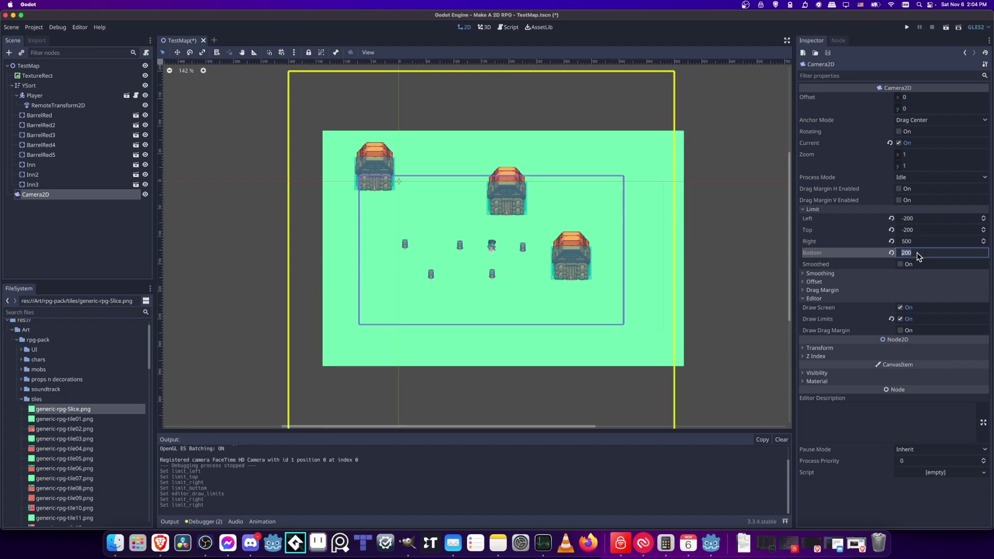
click(891, 253)
text(300)
key(Return)
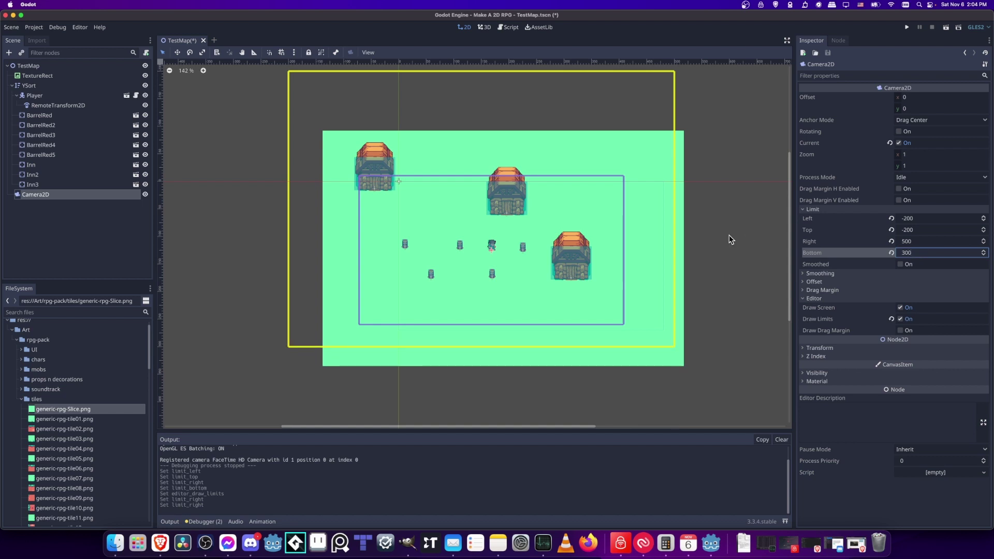
double_click(914, 255)
text(335)
key(Return)
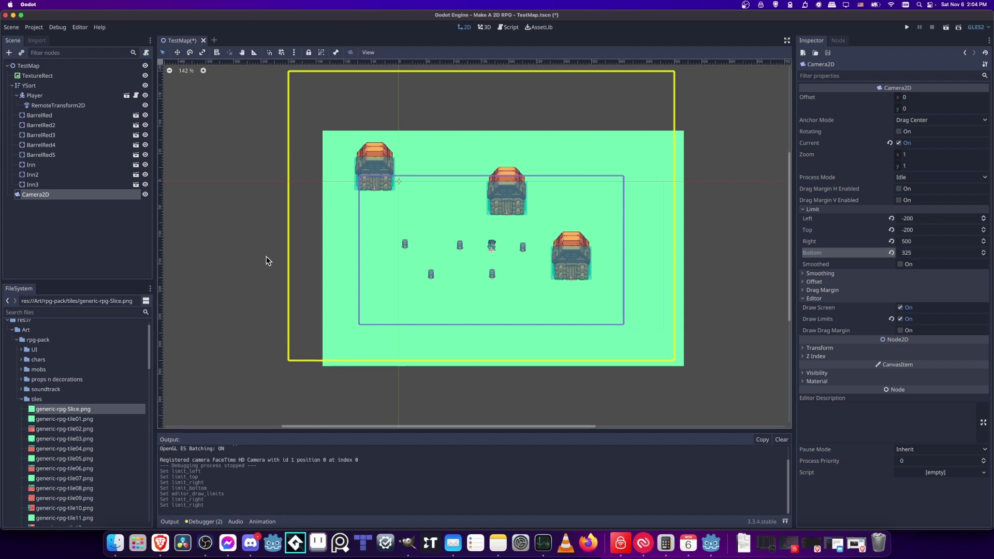
Set the Left limit of the Camera2D to -125 after trying -100, and try 0 for the Top limit.
click(908, 219)
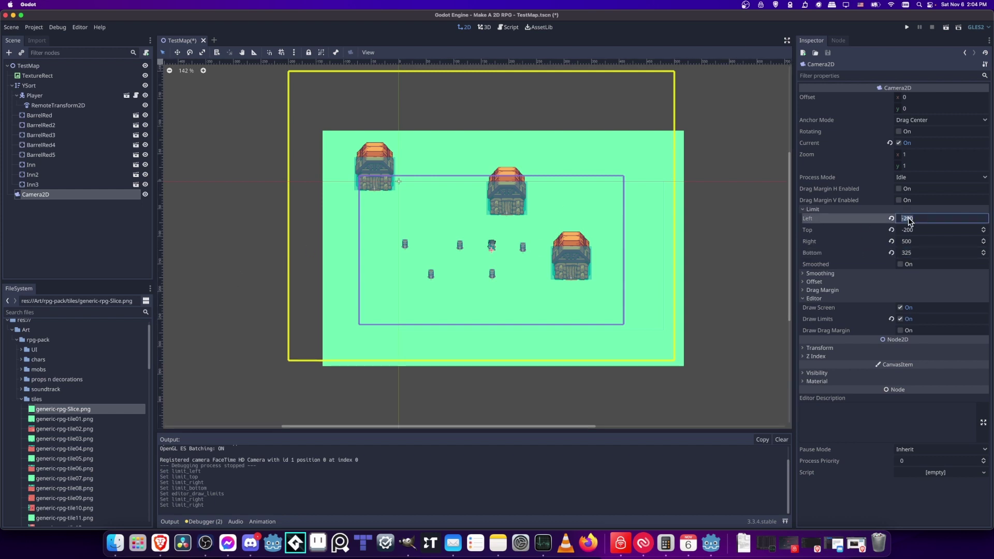
text(-100)
key(Tab)
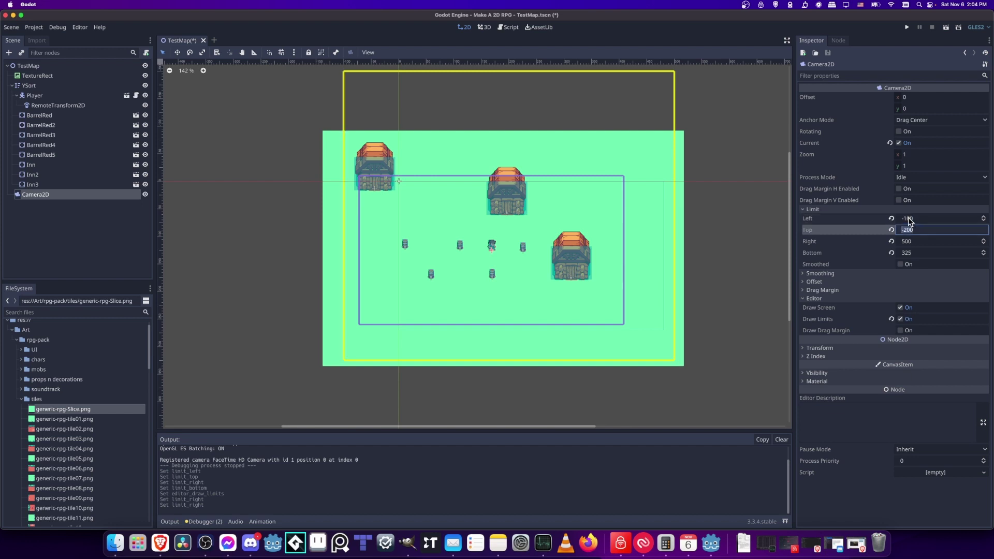
text(0)
key(Tab)
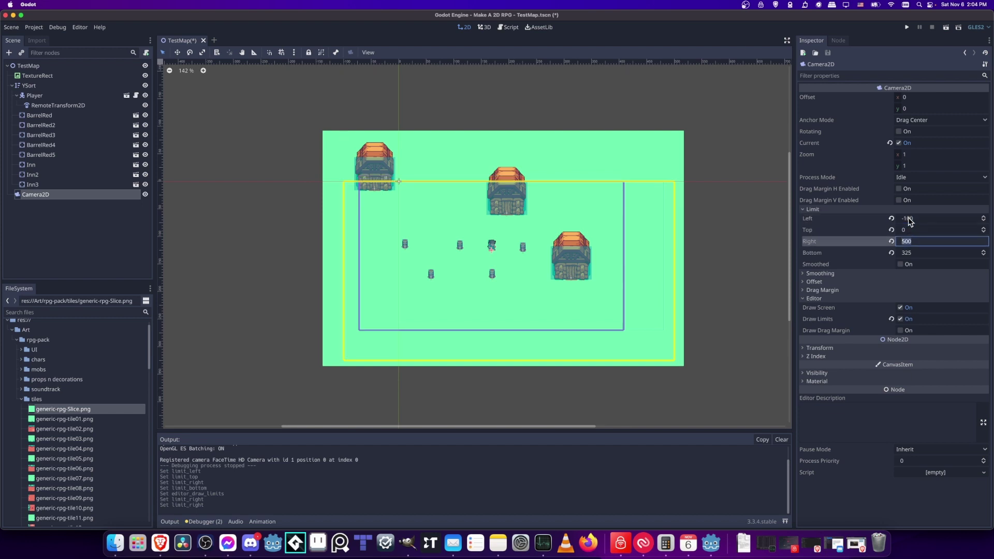
drag(910, 221, 901, 222)
key(Tab)
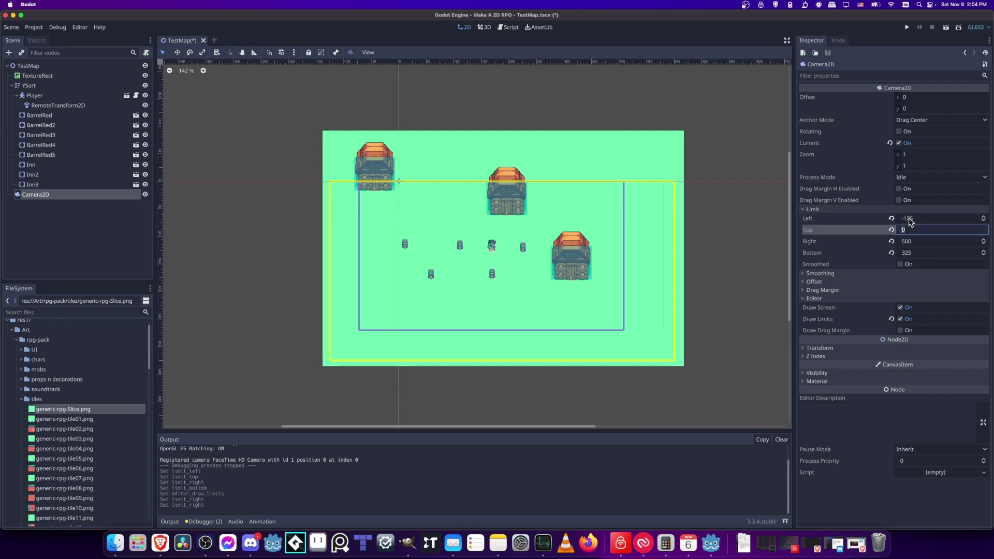
Set the Top limit of the Camera2D to -75 after trying 100, and save the scene.
text(100)
key(Tab)
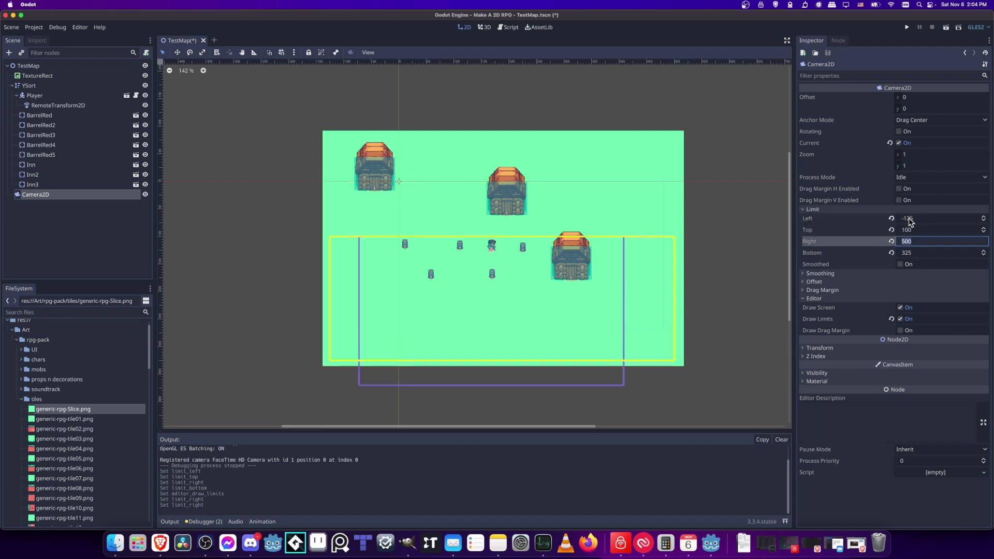
click(918, 229)
text(-75)
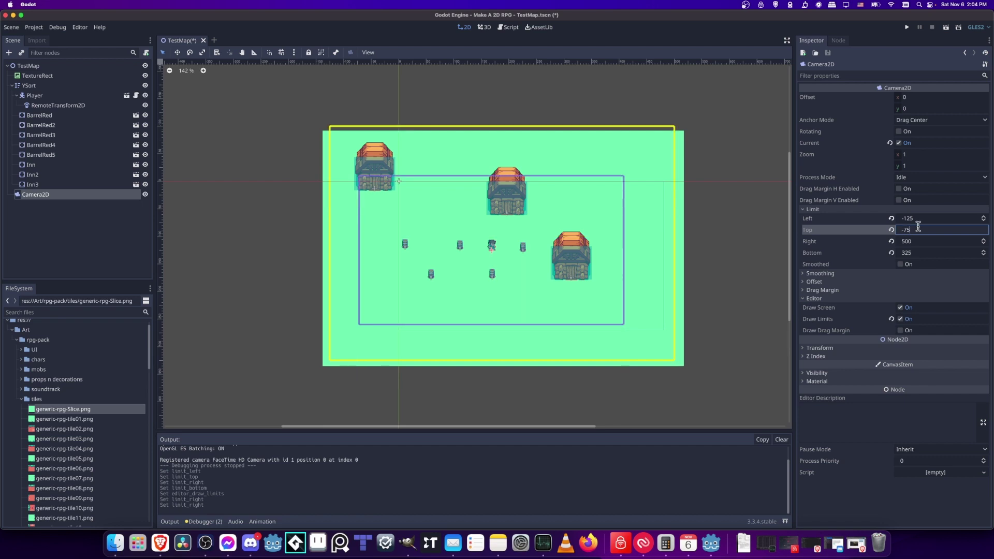
key(Return)
key(super+s)
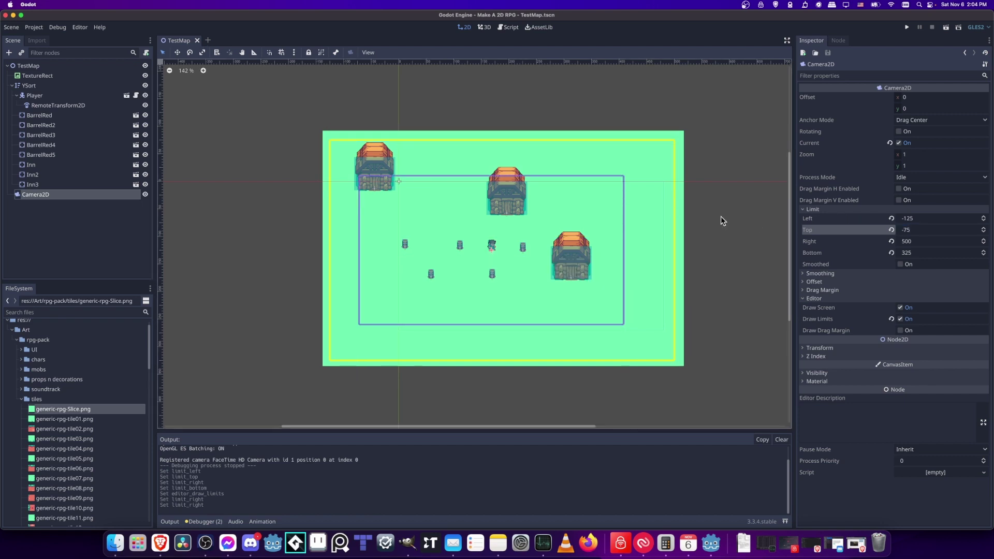
Deselect the camera and check the margin between the adjusted limit frame and the ground's edges.
scroll(673, 202, right, 3)
scroll(673, 202, down, 2)
click(248, 175)
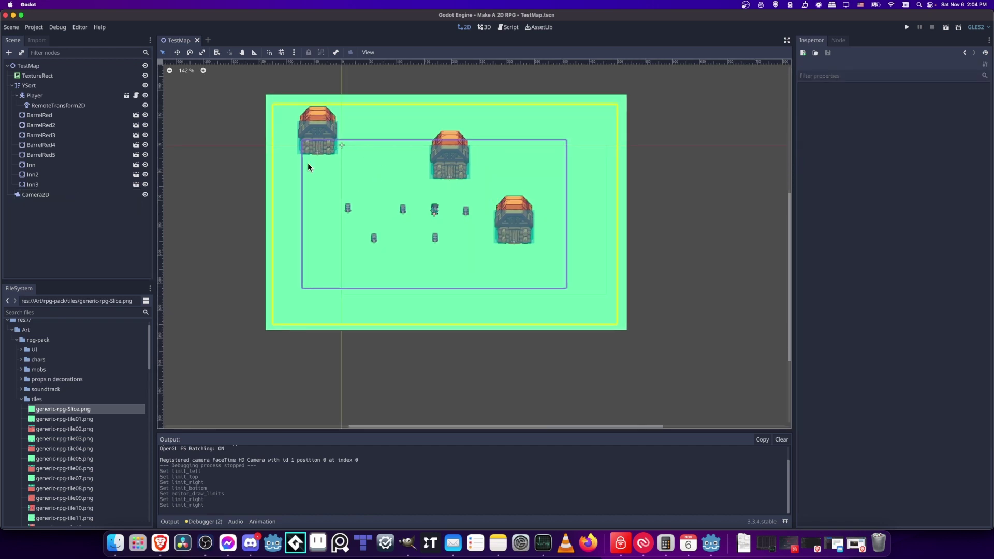
scroll(601, 125, right, 3)
scroll(600, 126, up, 2)
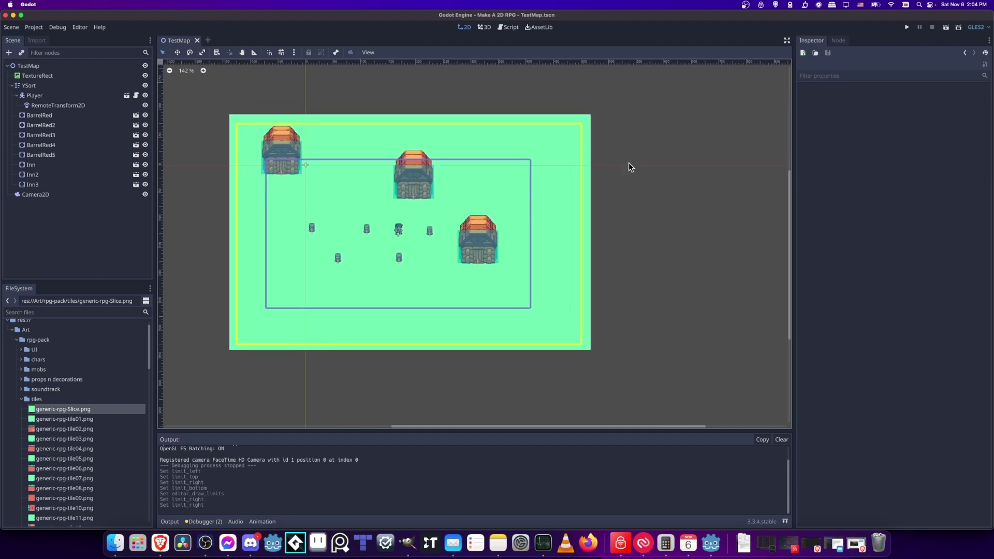
scroll(611, 204, up, 2)
scroll(611, 204, left, 1)
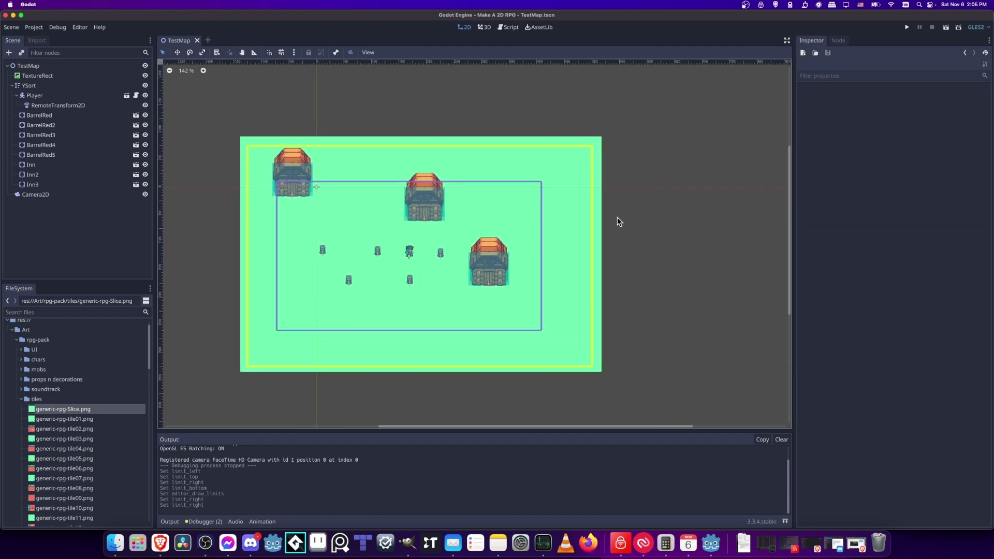
scroll(414, 264, down, 2)
scroll(414, 264, right, 2)
scroll(414, 264, down, 1)
scroll(414, 264, right, 1)
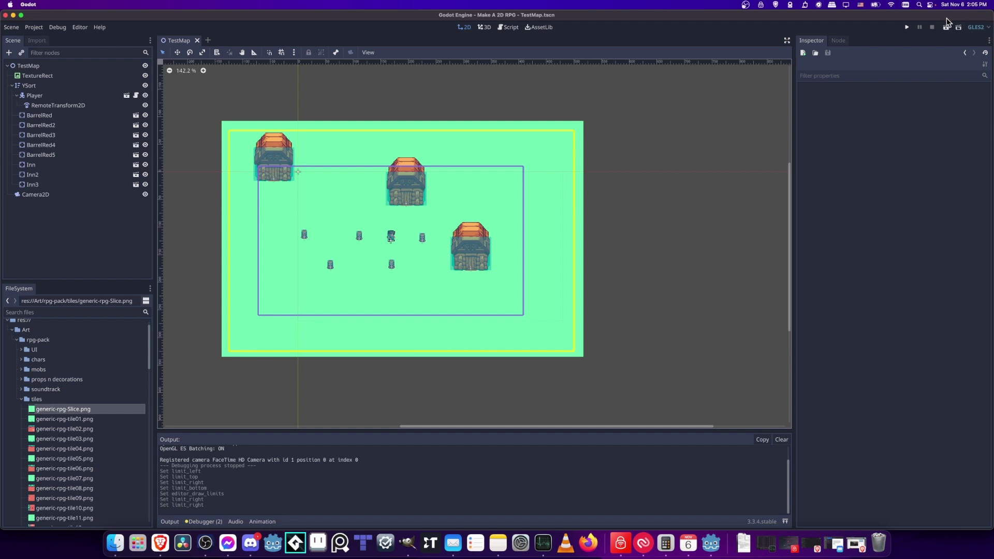
Run the game and walk the player to the map's left and upper edges to test the camera limits there.
click(907, 27)
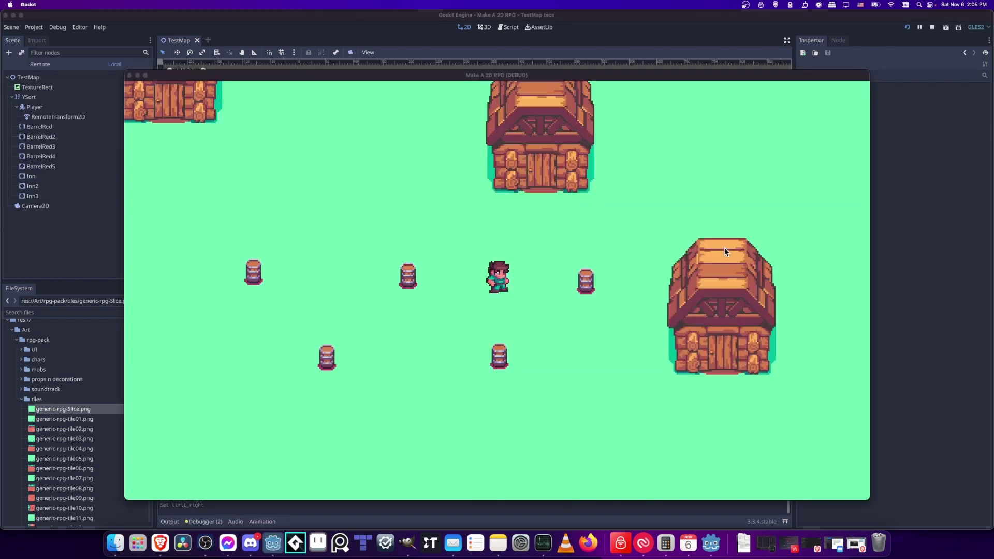
key(Left)
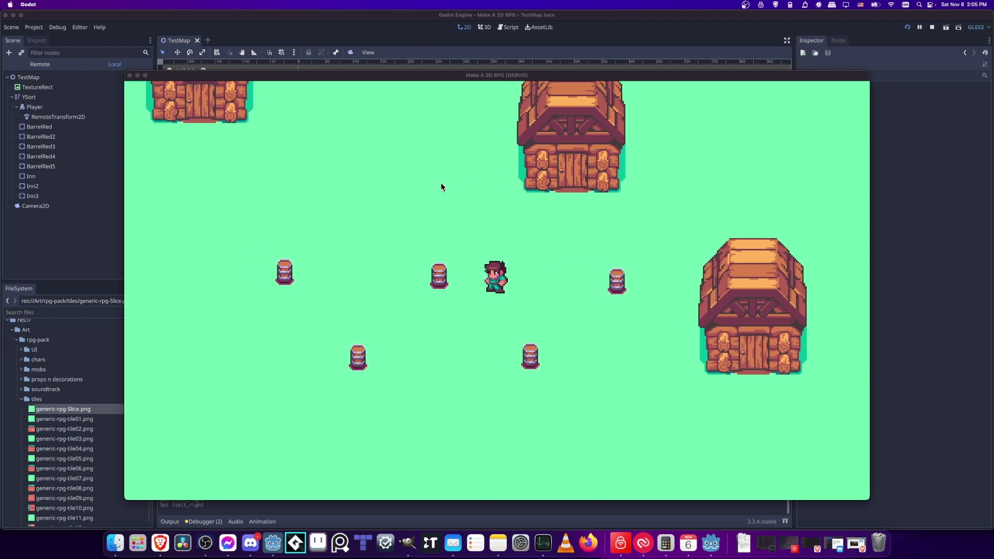
key(Up)
key(Left)
key(Down)
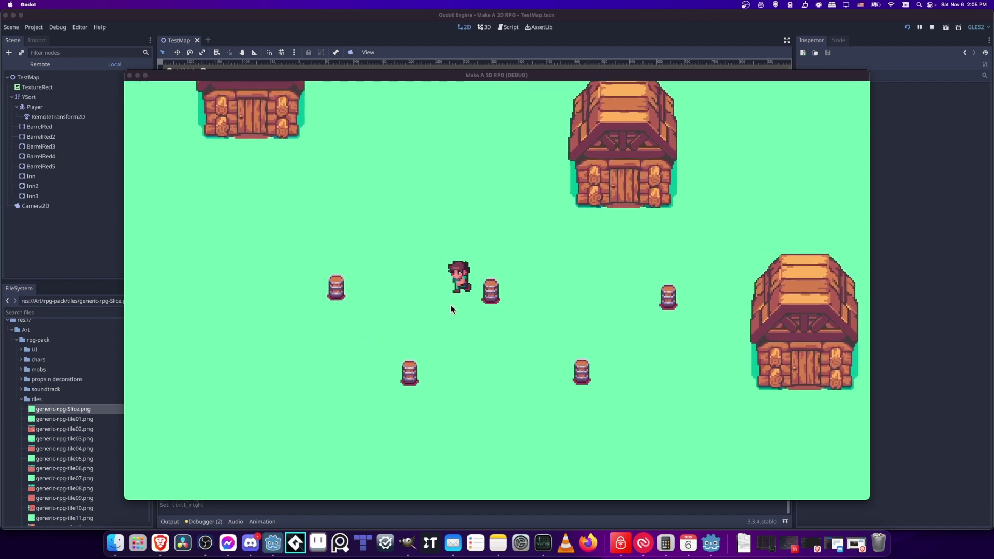
key(Left)
key(Up)
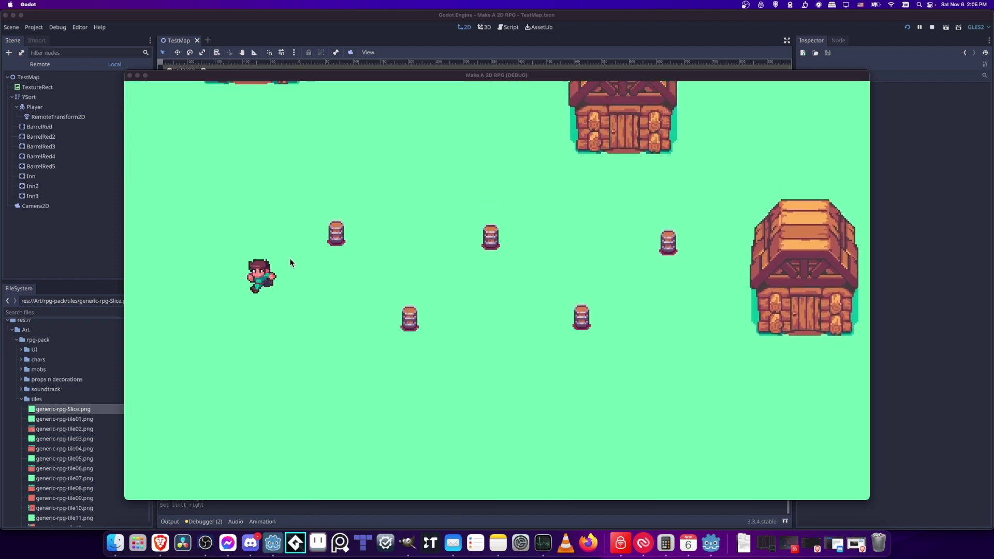
key(Up)
key(Left)
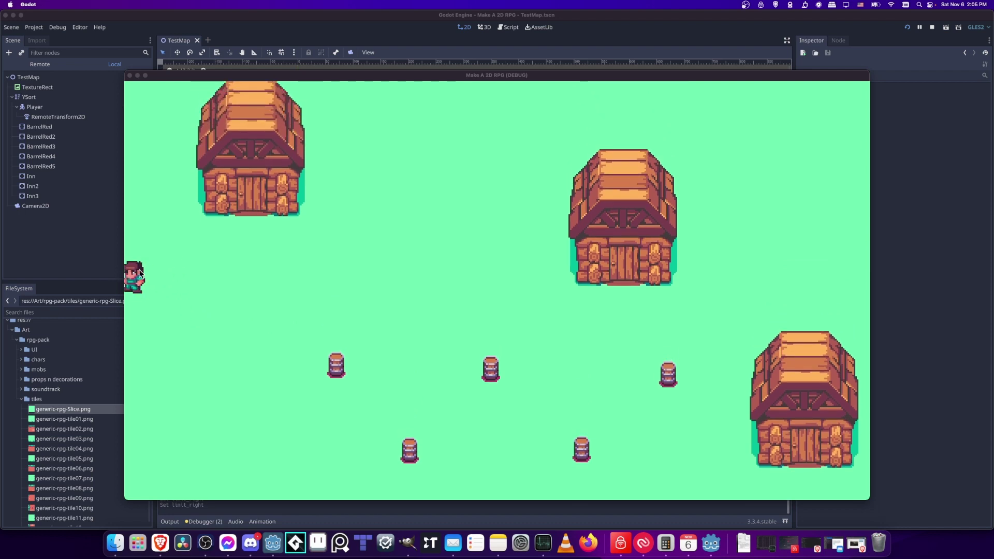
key(Right)
key(Up)
key(Left)
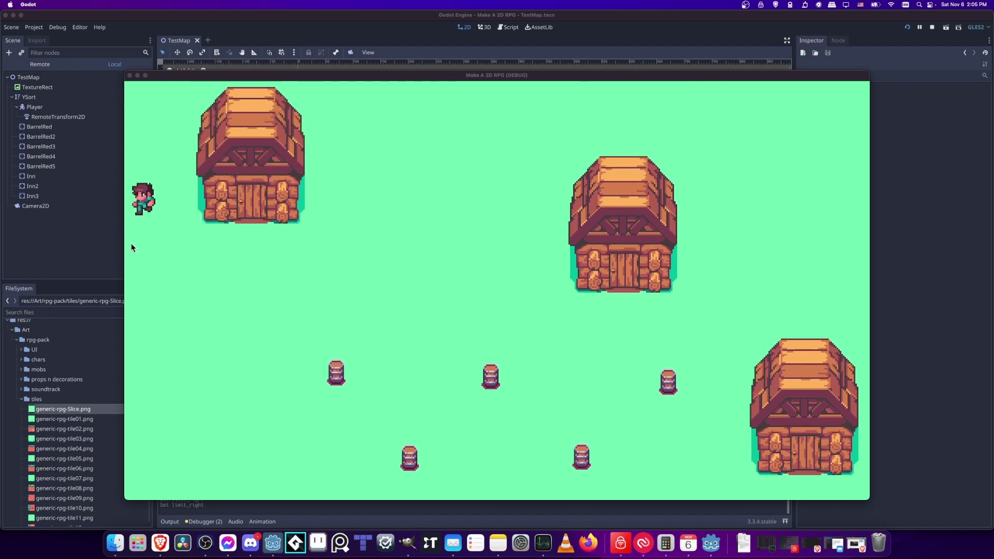
key(Down)
key(Right)
key(Left)
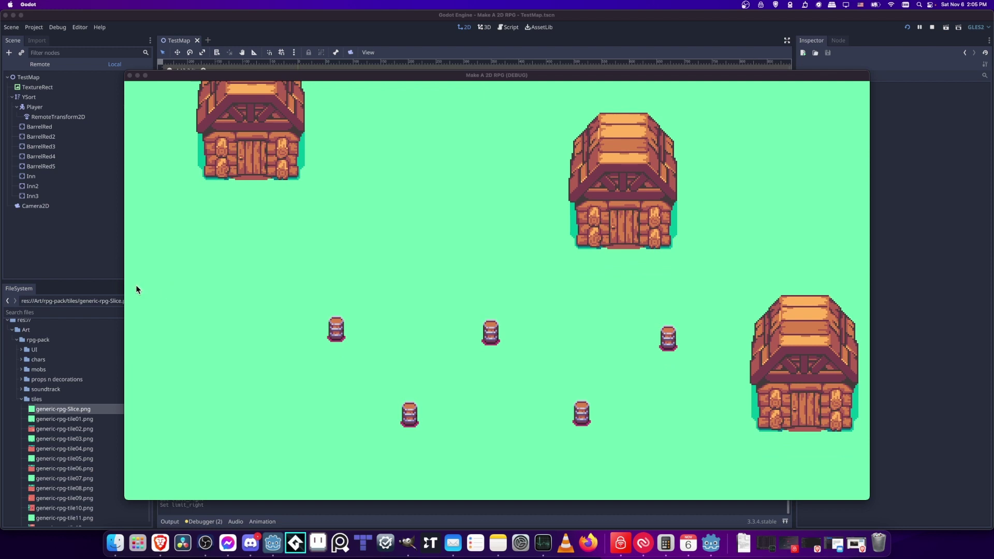
key(Right)
key(Left)
key(Right)
key(Right)
key(Down)
key(Left)
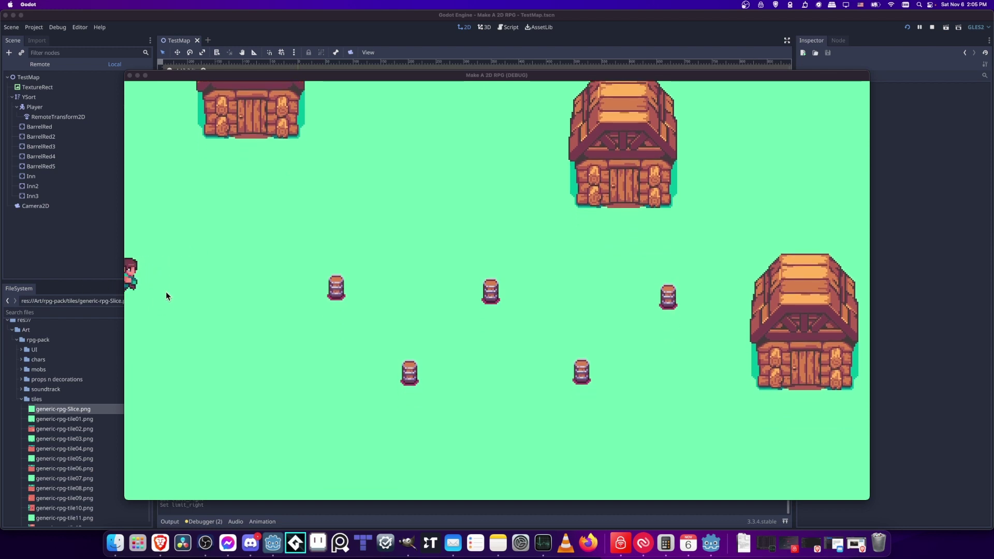
Walk the player to the map's bottom and right edges to test those camera limits, and stop the game.
key(Down)
key(Right)
key(Right)
key(Down)
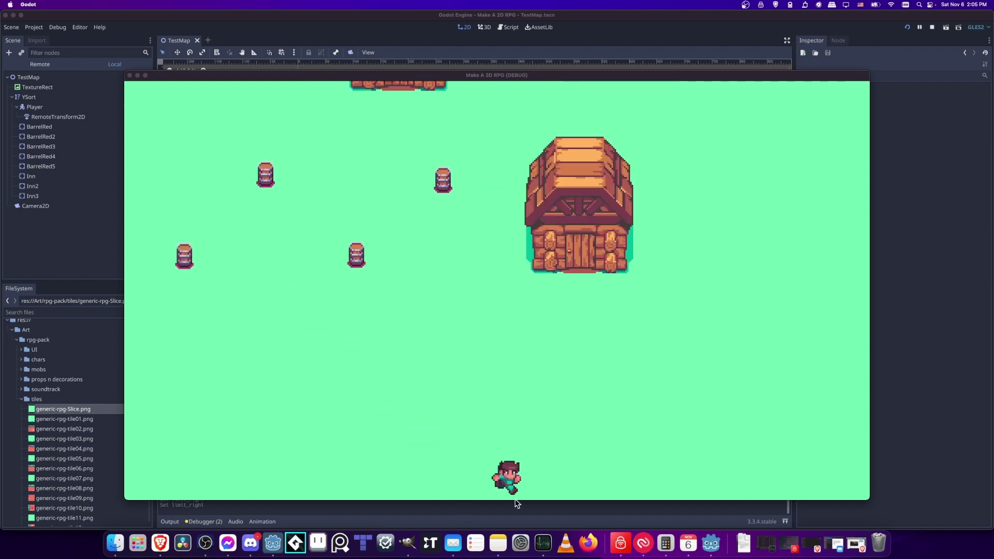
key(Up)
key(Up)
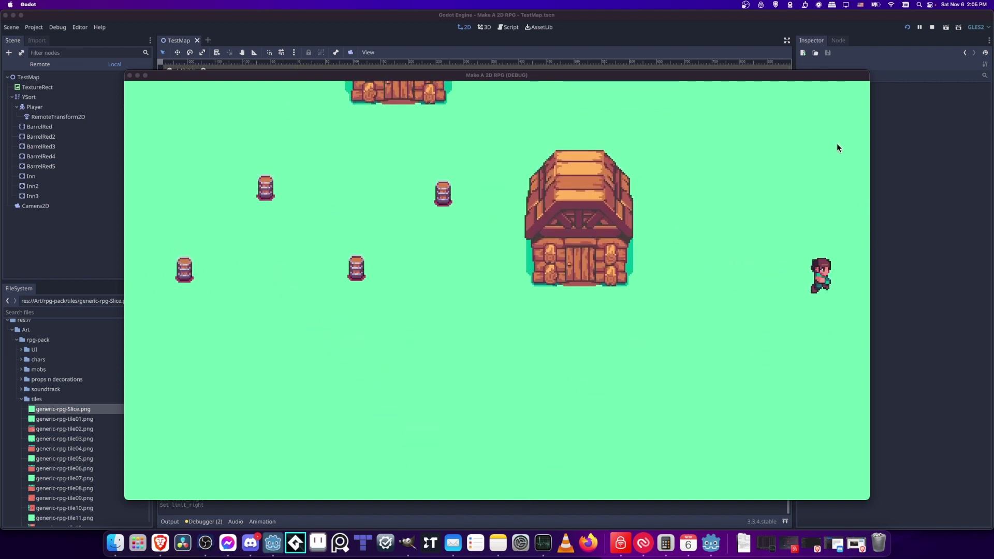
key(Left)
key(Up)
click(934, 27)
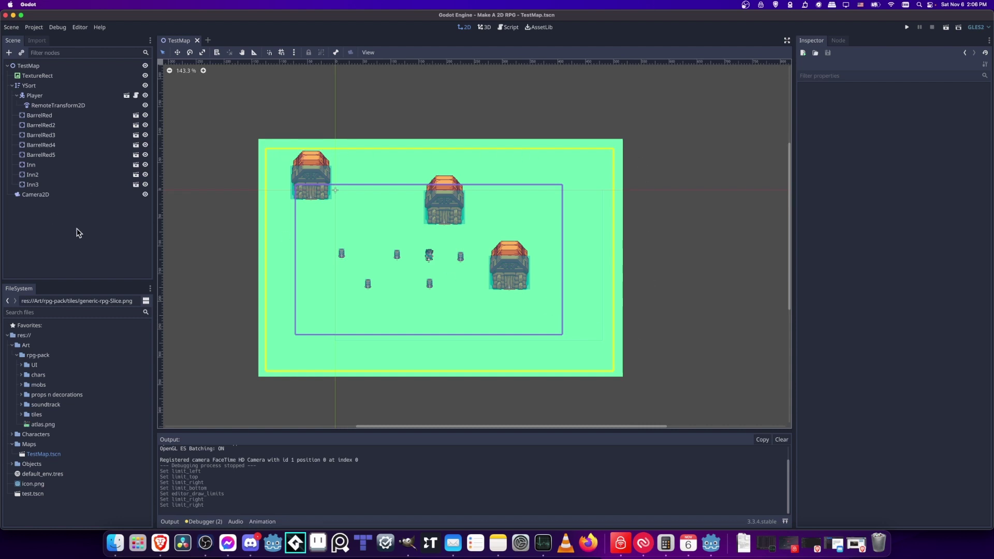
Add a StaticBody2D node as a child of TestMap.
right_click(50, 68)
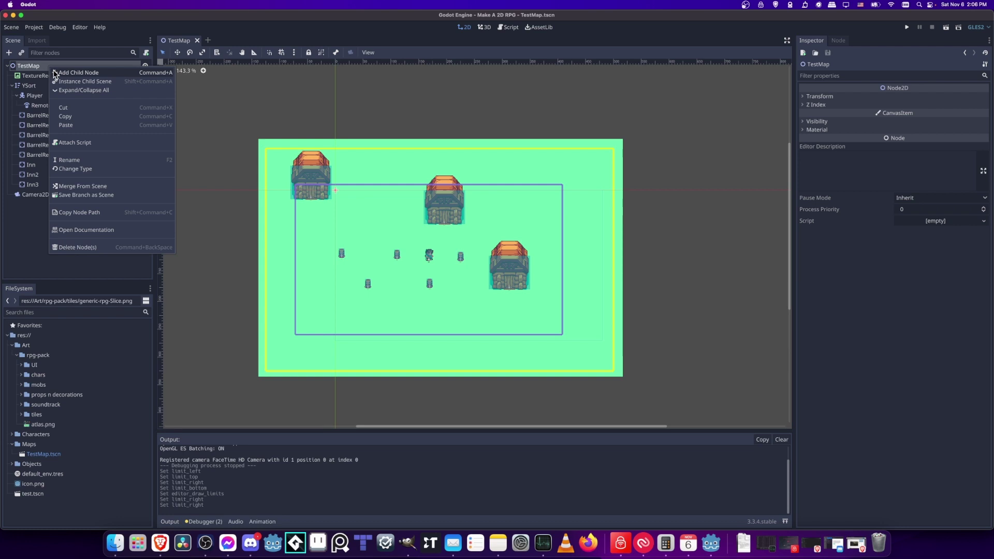
click(72, 73)
text(static)
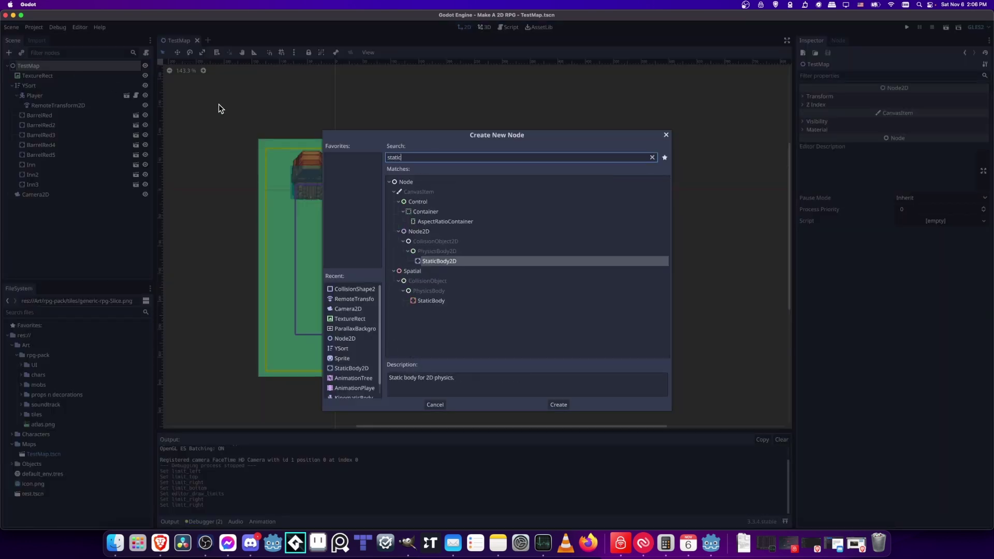
key(Return)
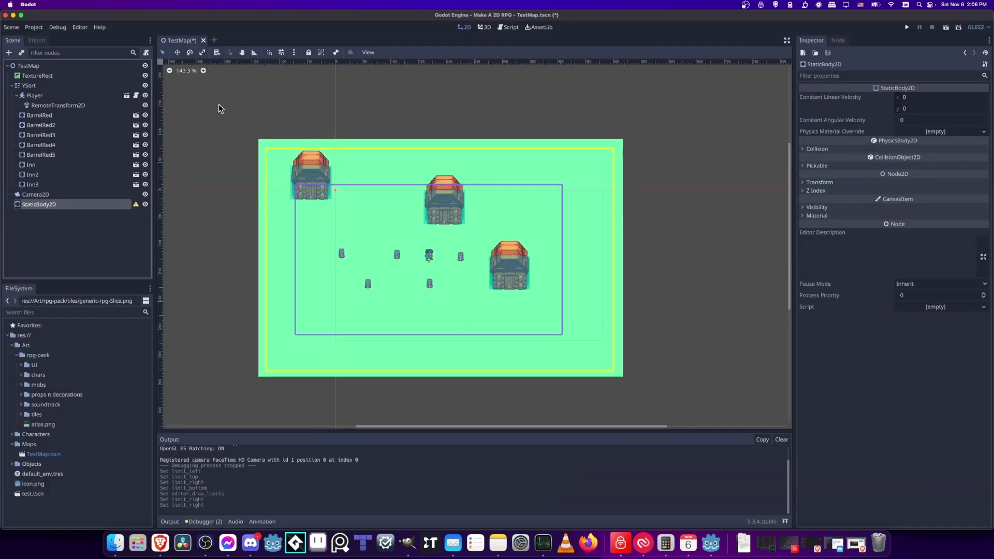
Add a CollisionShape2D node as a child of the StaticBody2D.
right_click(50, 205)
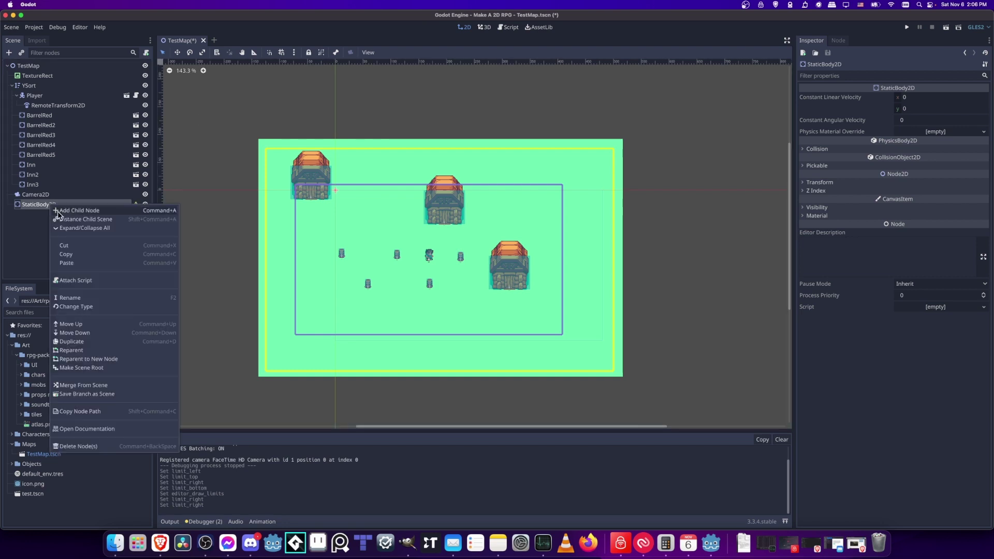
click(70, 211)
text(collis)
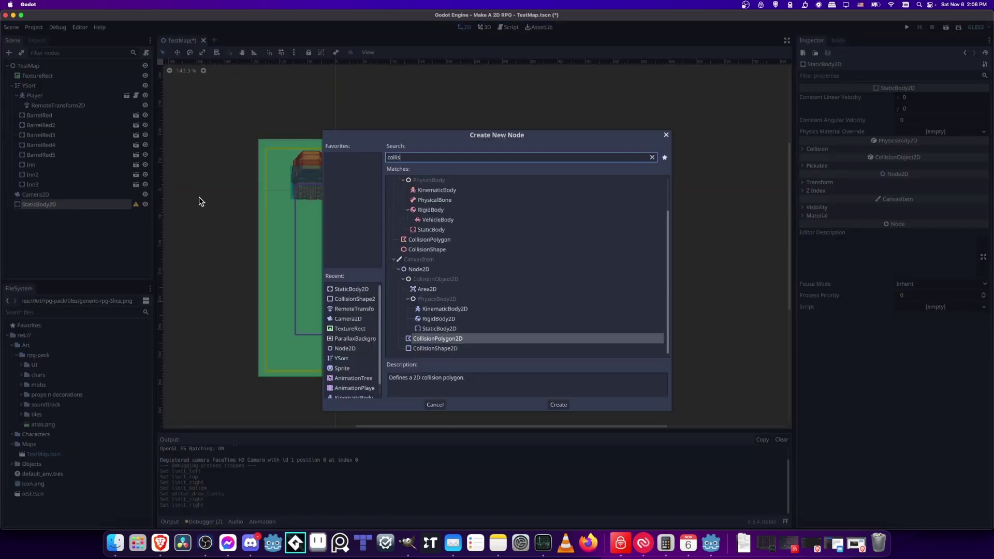
text(ionshape)
key(Down)
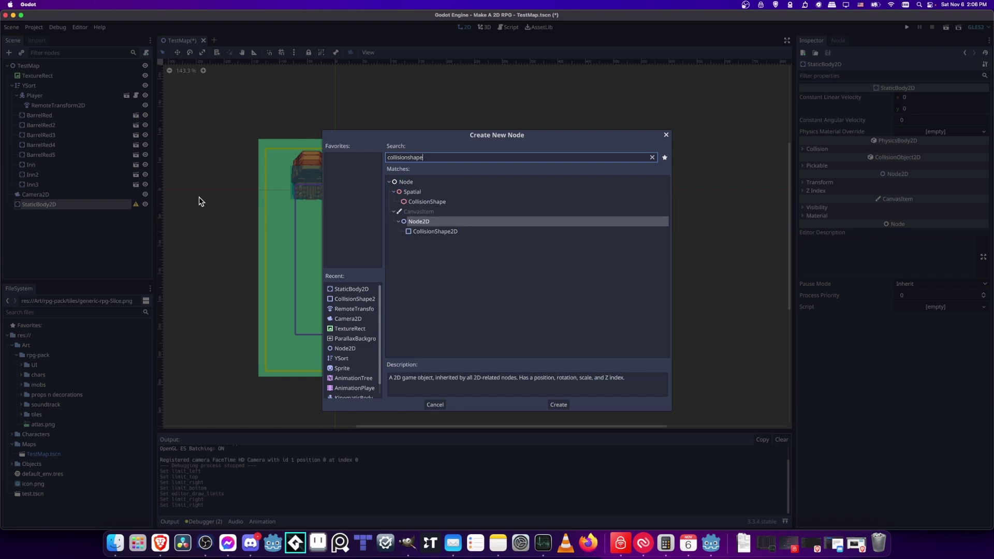
key(Down)
key(Return)
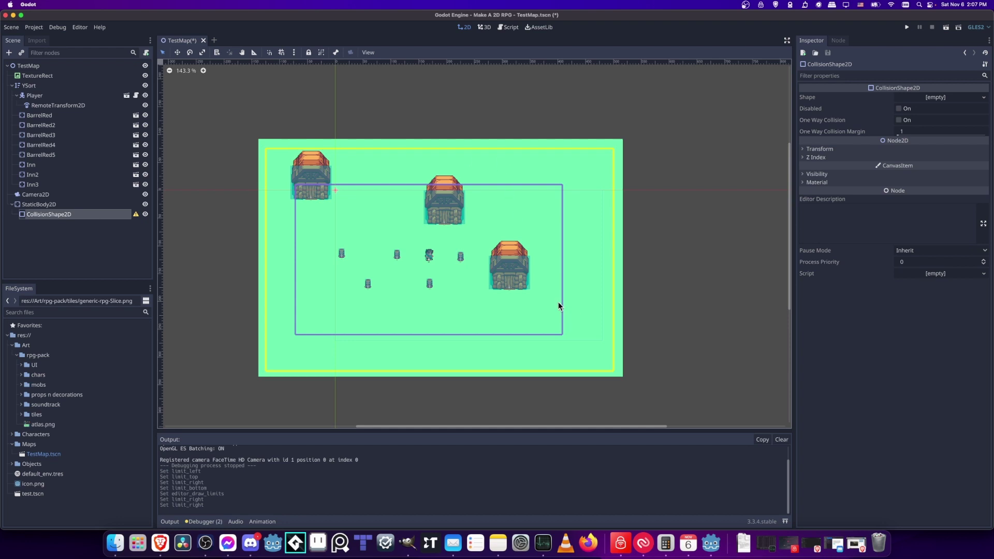
Give the collision shape a new RectangleShape2D, stretch it into a long thin bar and place it along the ground's upper edge.
click(936, 98)
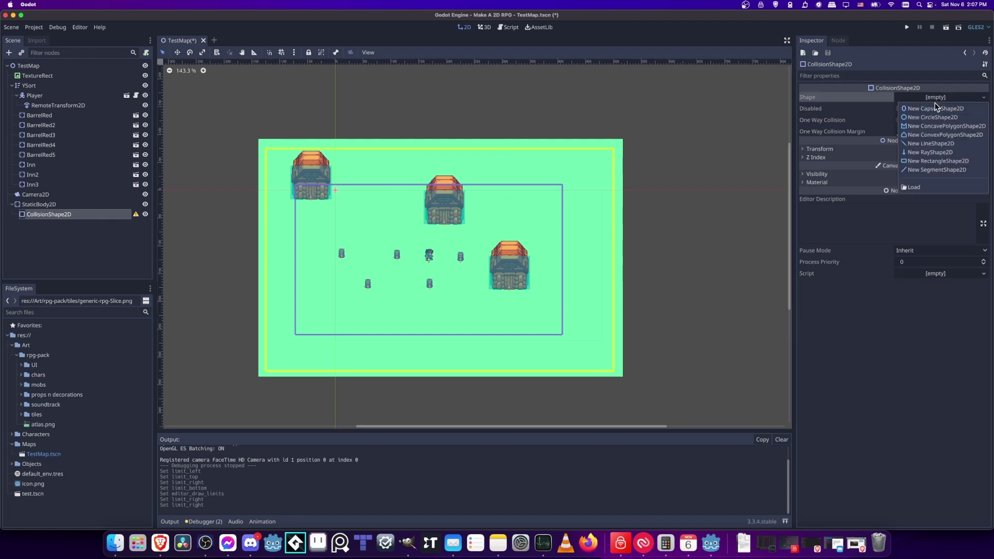
click(936, 160)
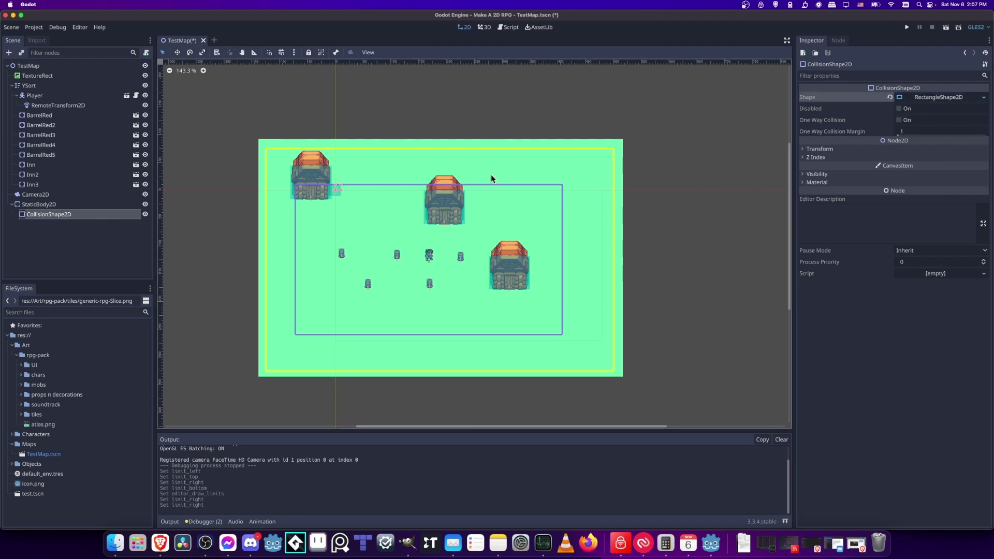
drag(335, 190, 530, 140)
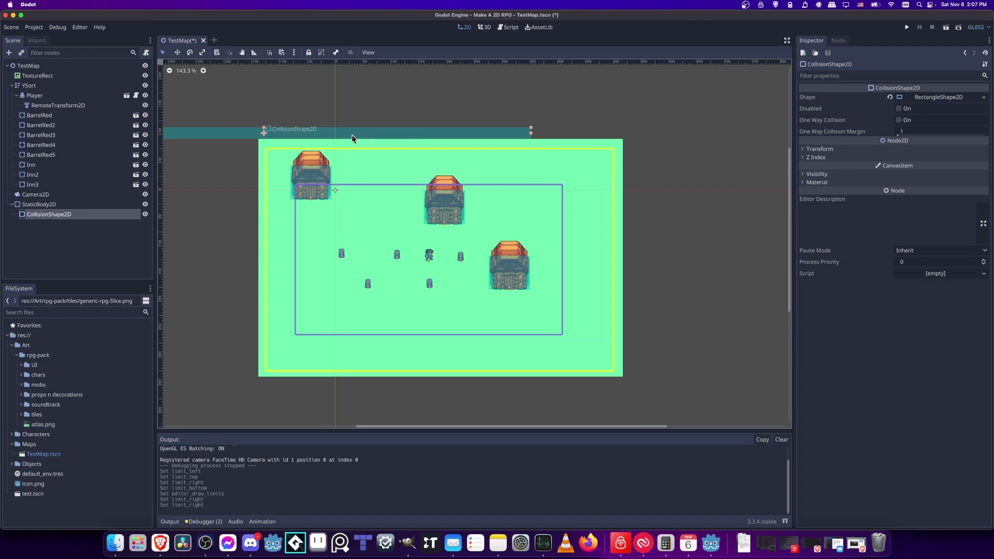
drag(257, 132, 371, 141)
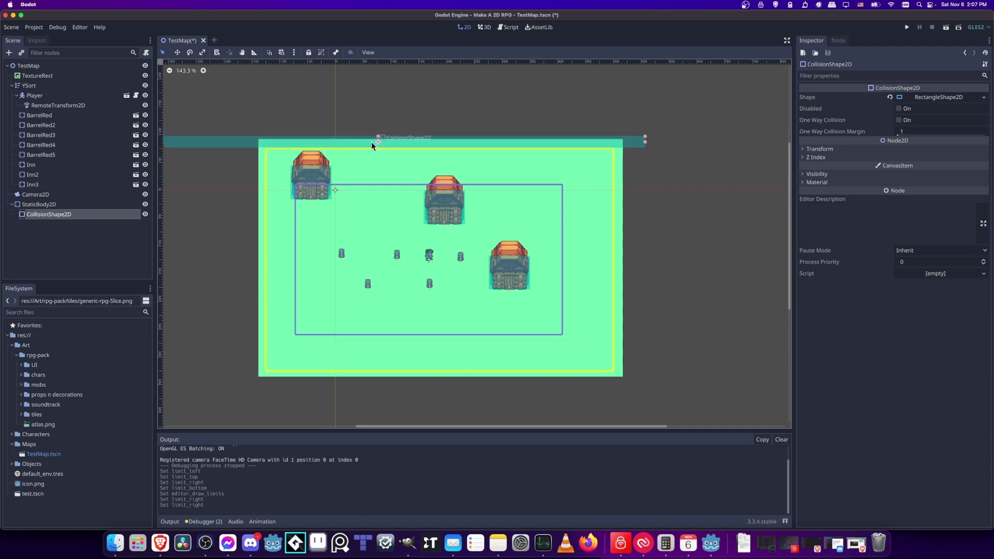
Duplicate the bar-shaped collision shape three times, placing the copies at the ground's left, right and bottom edges.
middle_drag(372, 142, 447, 148)
key(super+d)
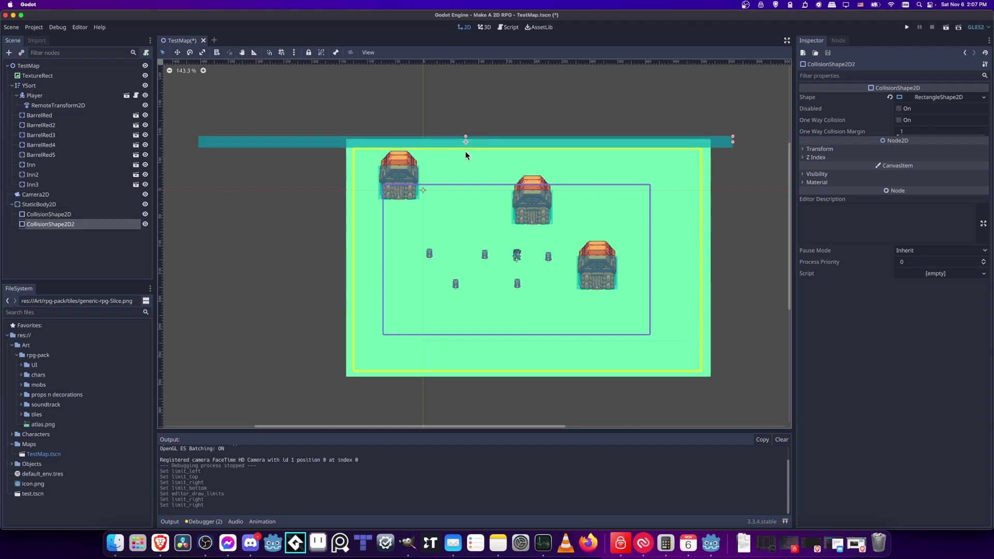
drag(455, 141, 702, 154)
key(super+d)
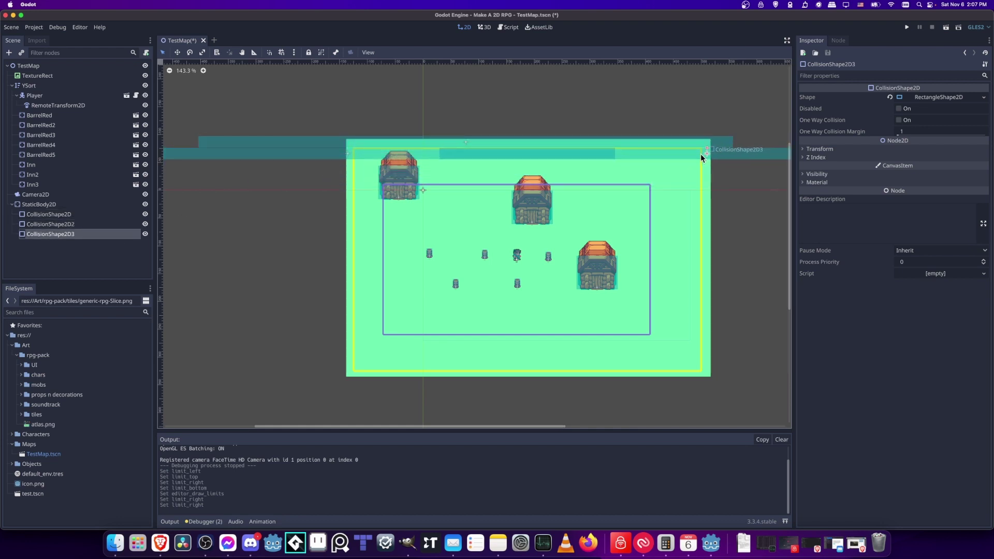
key(super+d)
drag(468, 153, 288, 383)
Try to shorten the collision shape meant for the ground's right edge, and undo the resize.
scroll(460, 163, right, 5)
click(460, 163)
scroll(257, 164, left, 6)
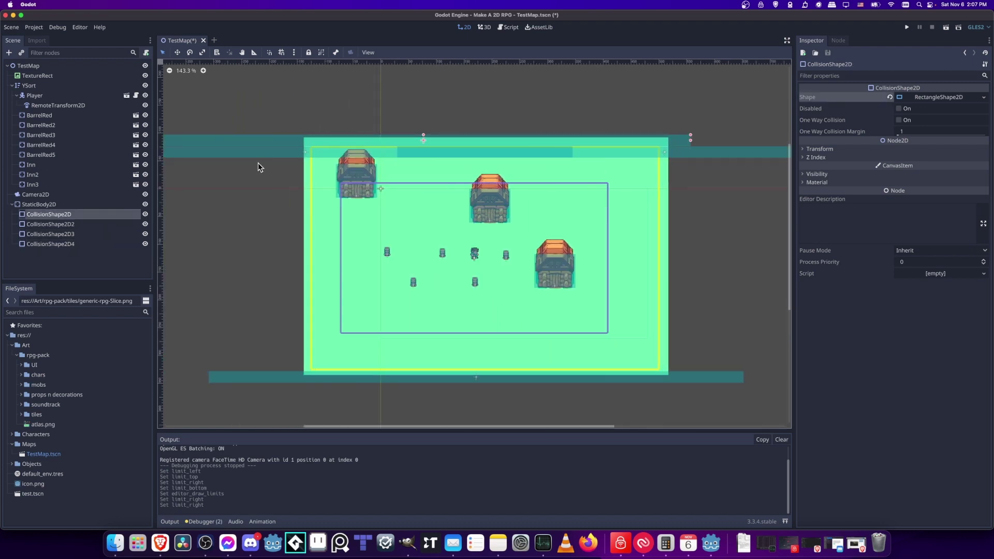
scroll(569, 163, right, 10)
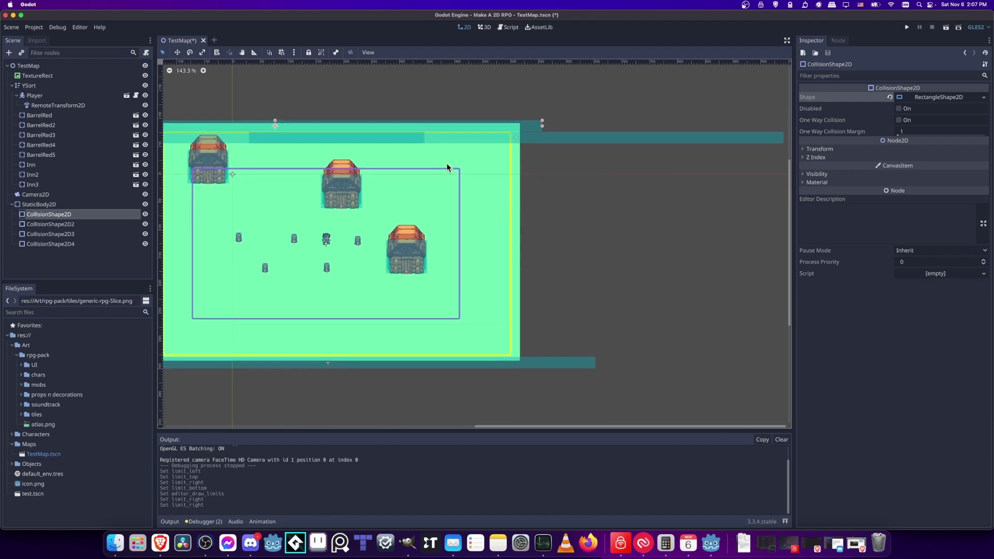
click(784, 146)
drag(784, 147, 604, 155)
key(super+z)
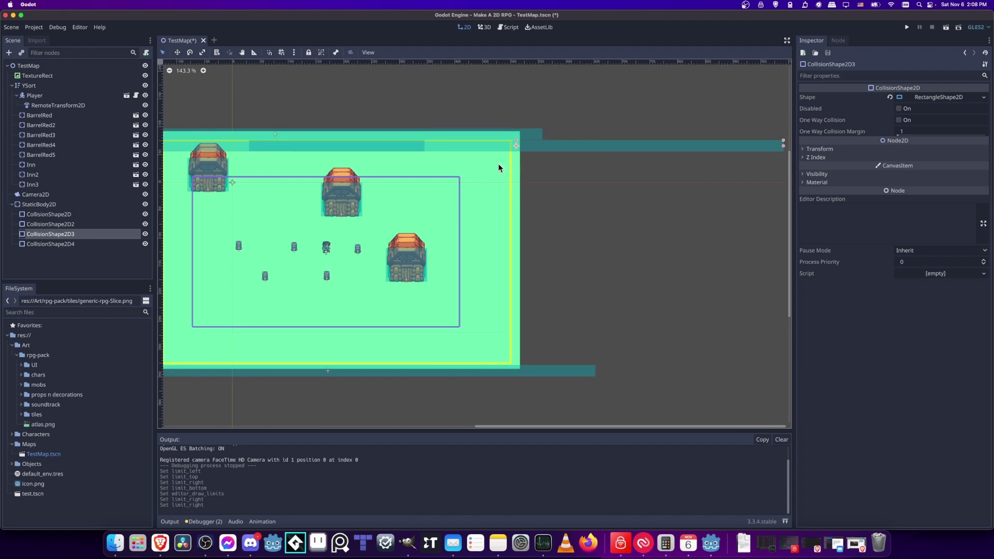
Make CollisionShape2D3's rectangle unique, reshape it into a tall narrow bar and place it along the ground's right edge.
scroll(498, 163, up, 1)
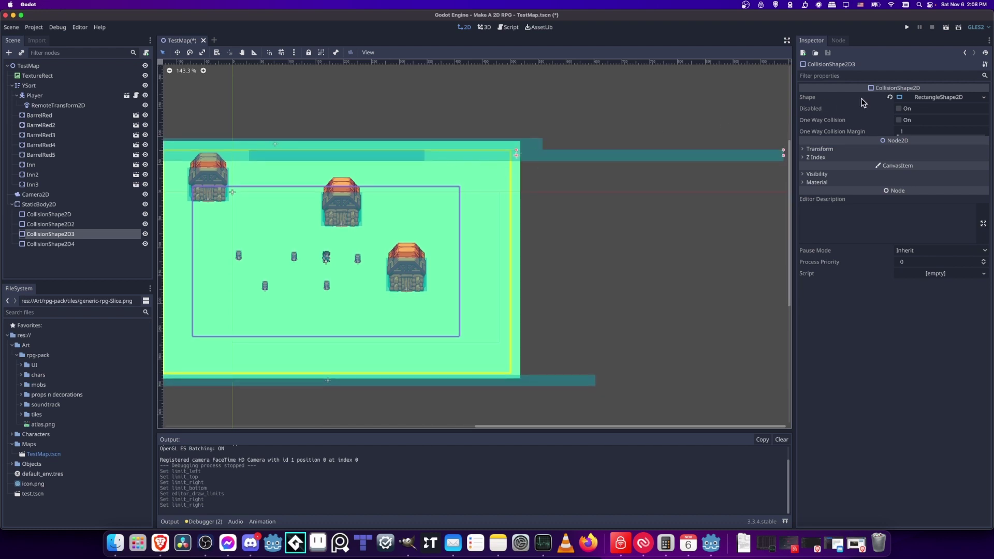
click(911, 98)
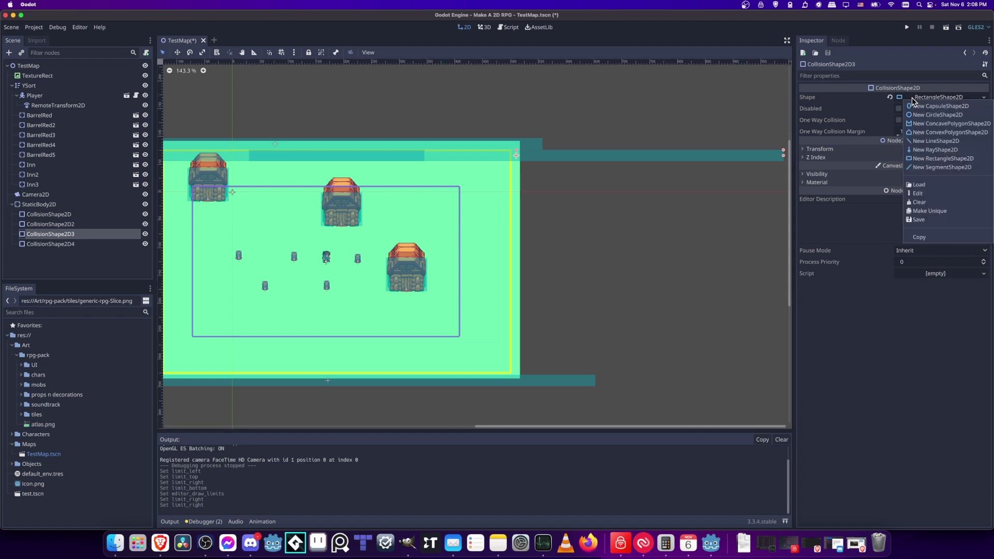
click(932, 213)
drag(784, 156, 537, 158)
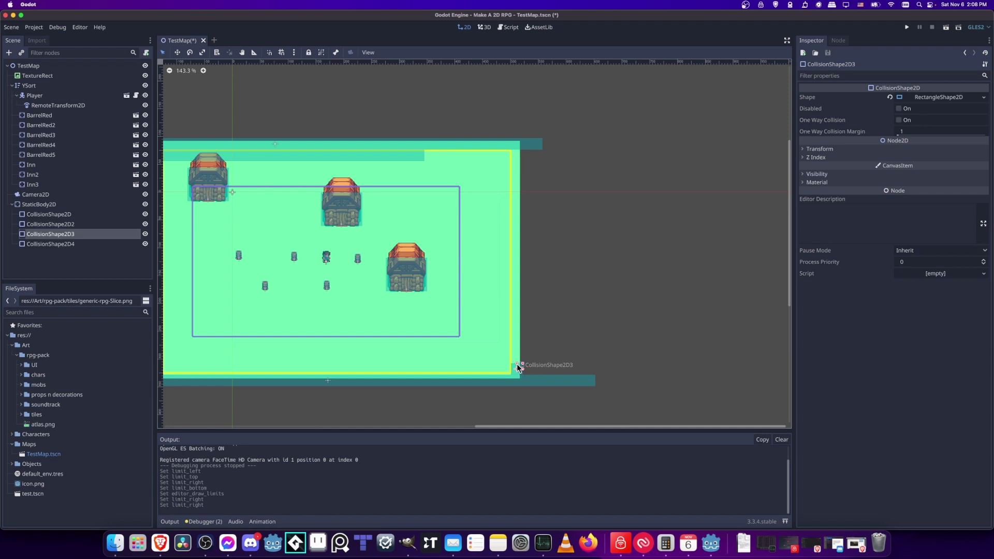
drag(517, 364, 517, 196)
drag(518, 351, 519, 260)
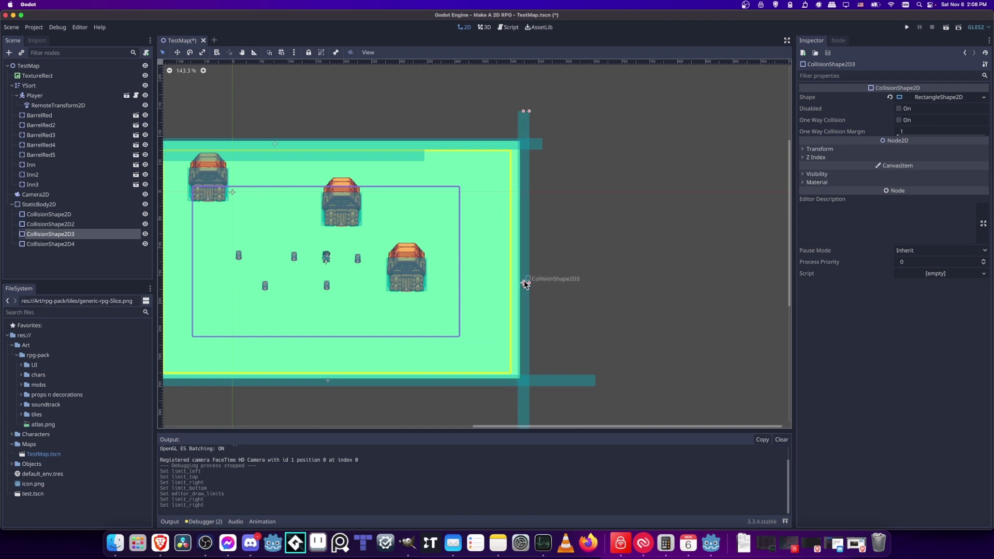
Make CollisionShape2D2's rectangle unique, reshape it into a tall narrow bar and place it along the ground's left edge.
scroll(519, 259, left, 5)
click(387, 129)
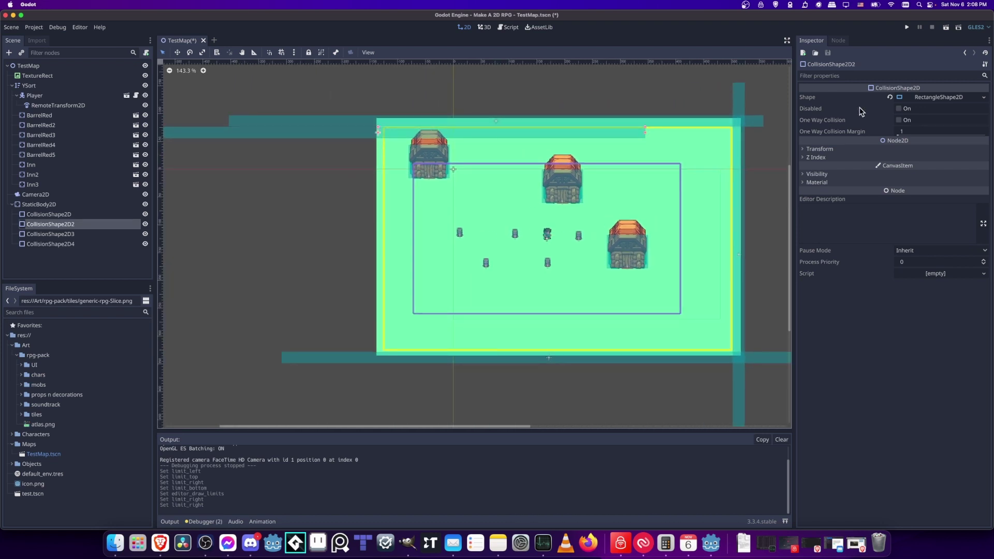
click(917, 98)
click(930, 209)
scroll(526, 188, left, 2)
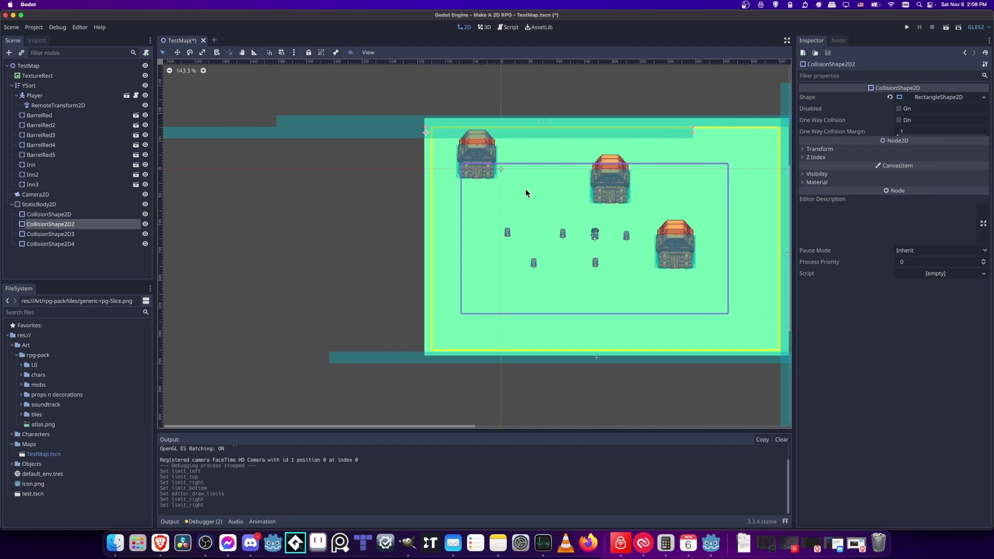
drag(433, 135, 445, 174)
drag(422, 351, 422, 262)
scroll(618, 260, right, 7)
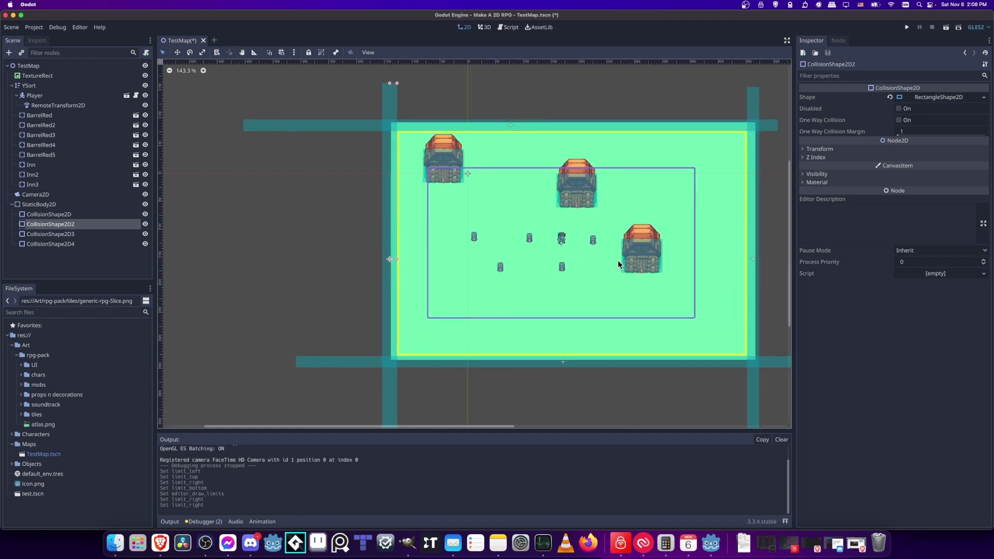
Deselect the shape and check how the four collision bars enclose the ground at its edges and corners.
click(673, 236)
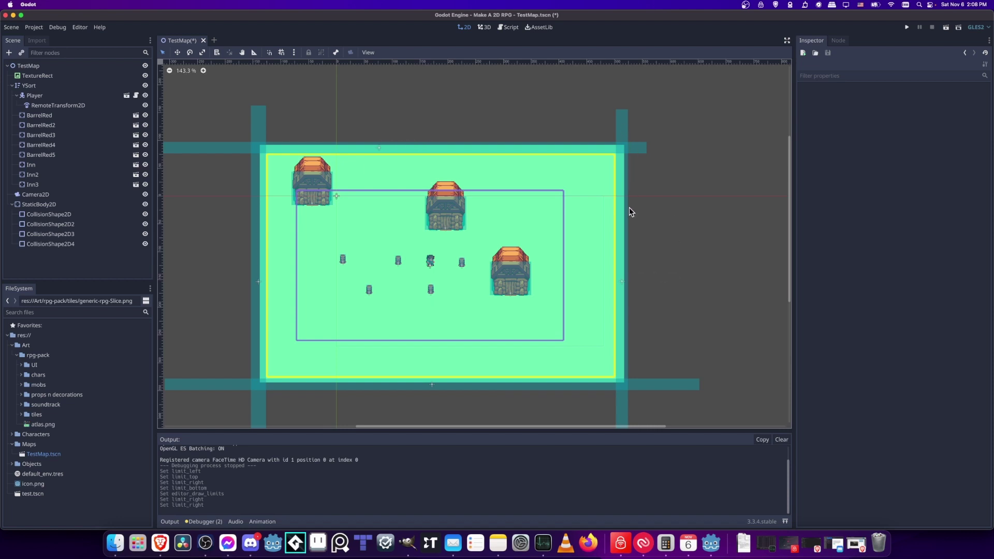
scroll(648, 259, down, 2)
scroll(665, 310, left, 5)
scroll(315, 327, up, 2)
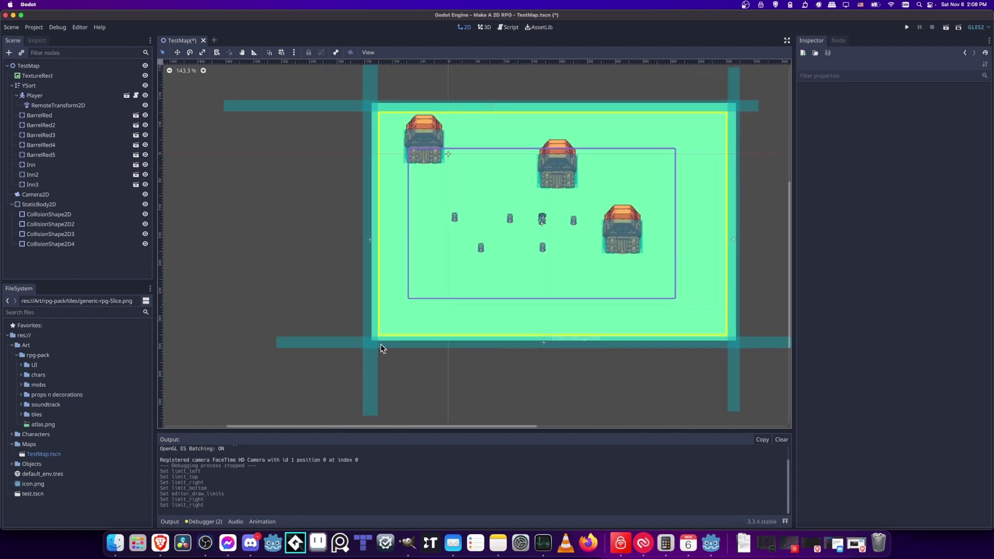
scroll(479, 179, right, 5)
scroll(479, 179, up, 1)
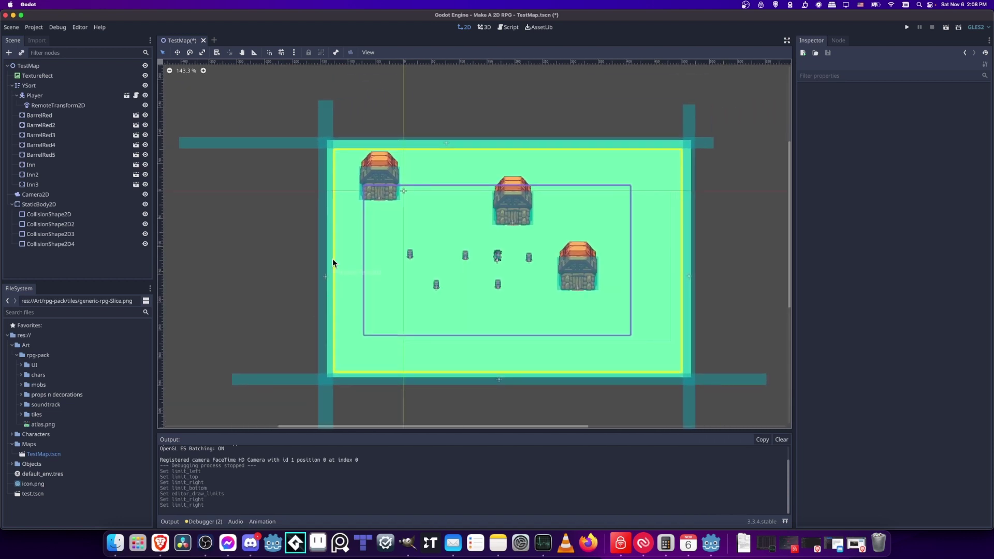
scroll(718, 164, right, 2)
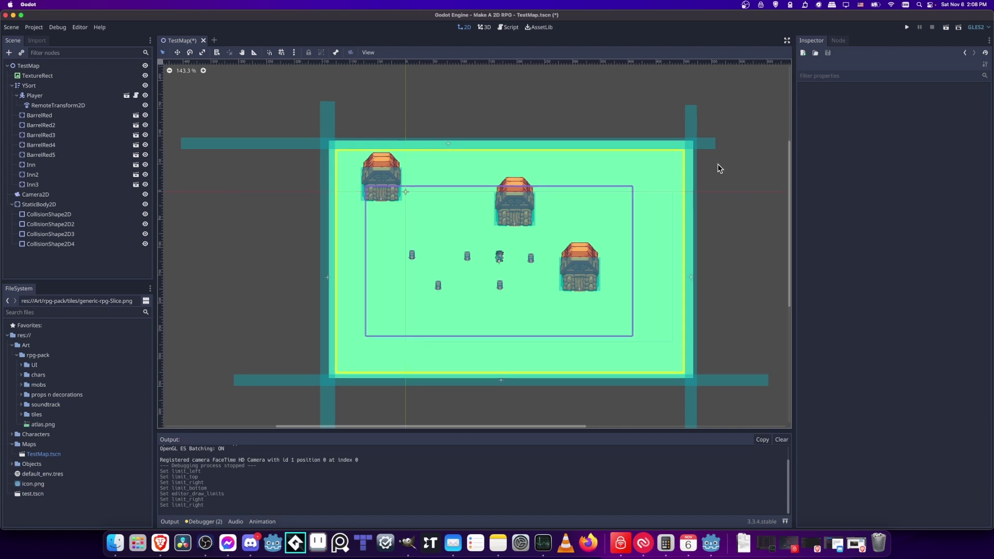
Save the scene, run the game and walk the player against the map's upper and left boundaries to test the collisions.
key(ctrl+s)
click(906, 27)
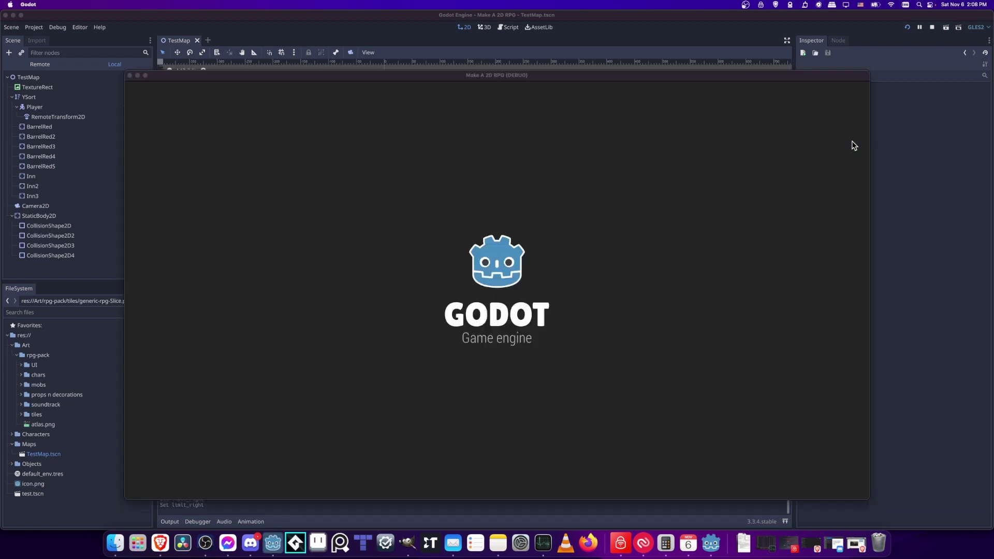
key(Left)
key(Up)
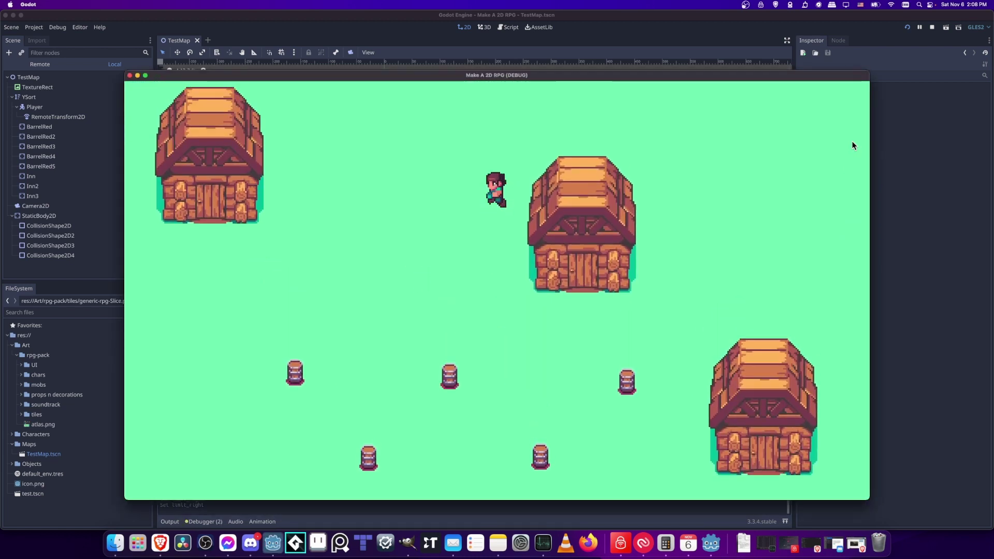
key(Left)
key(Down)
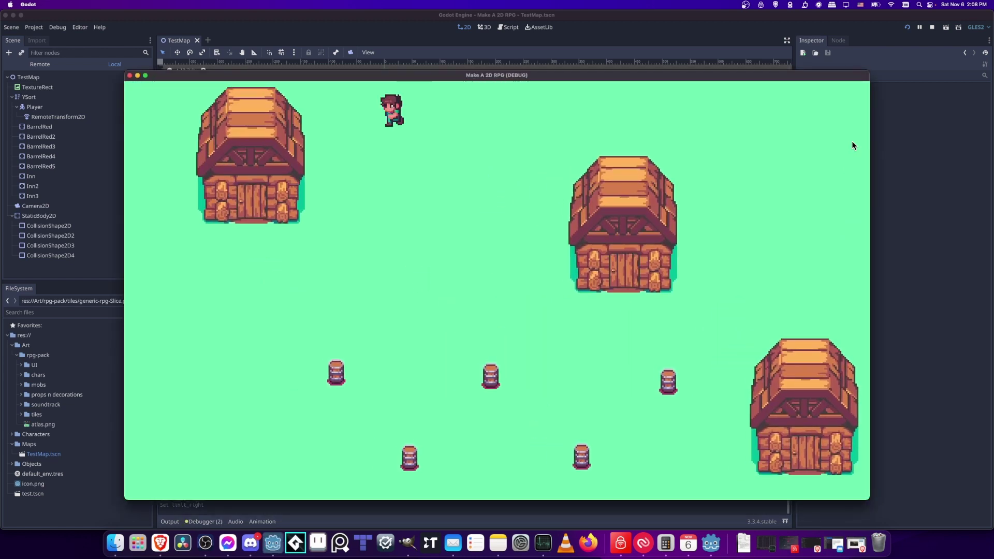
key(Left)
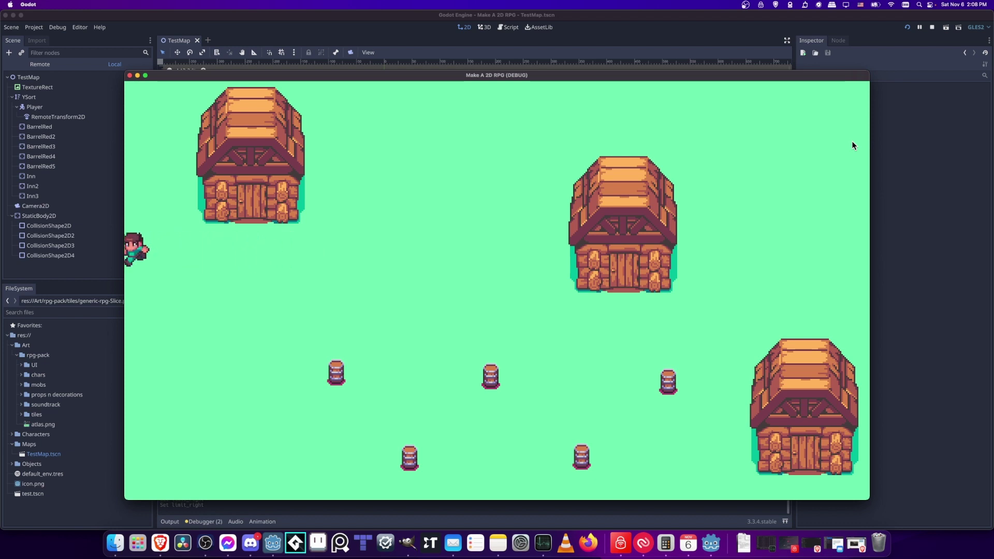
Walk the player down to and along the map's bottom boundary to test its collision, and stop the game.
key(Down)
key(Right)
key(Right)
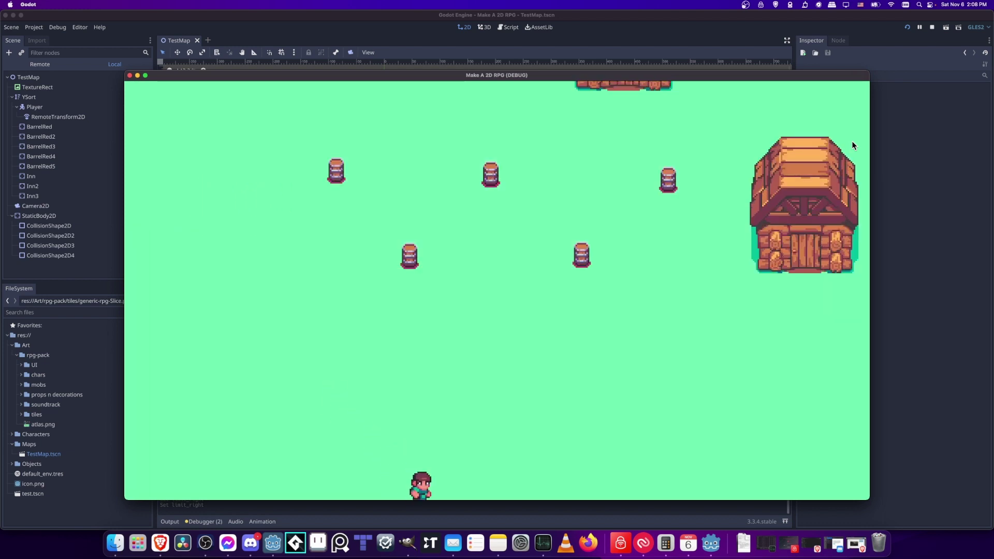
click(932, 27)
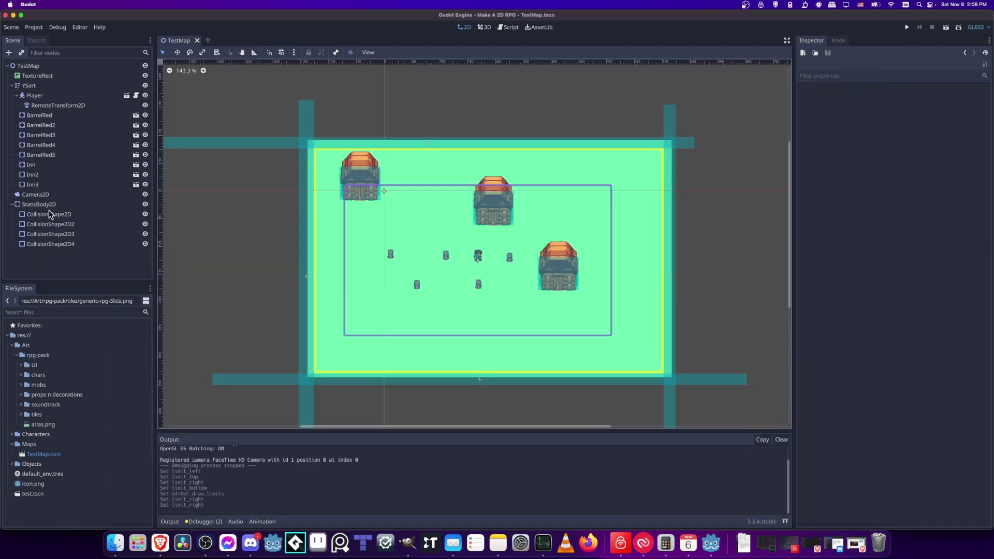
Select the collision shape along the ground's upper edge.
click(49, 214)
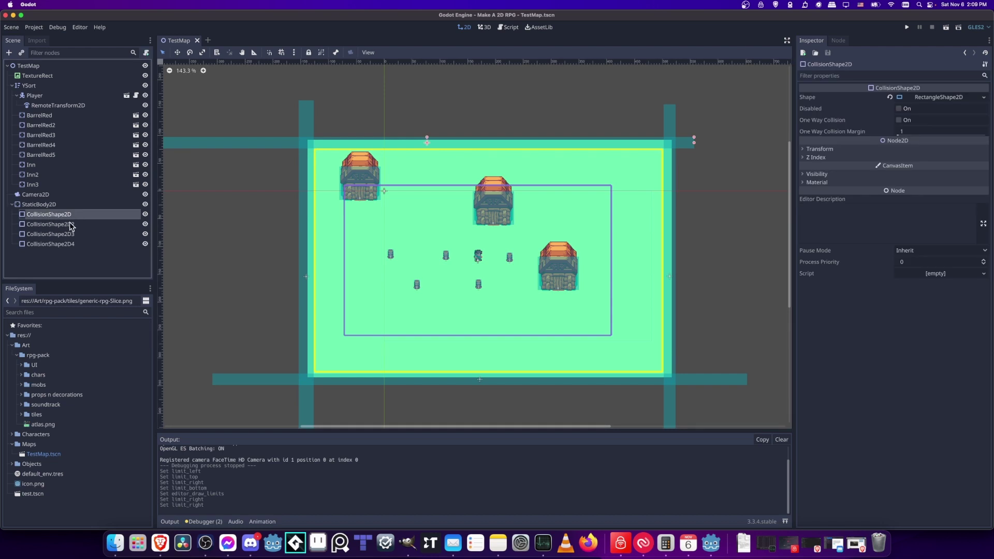